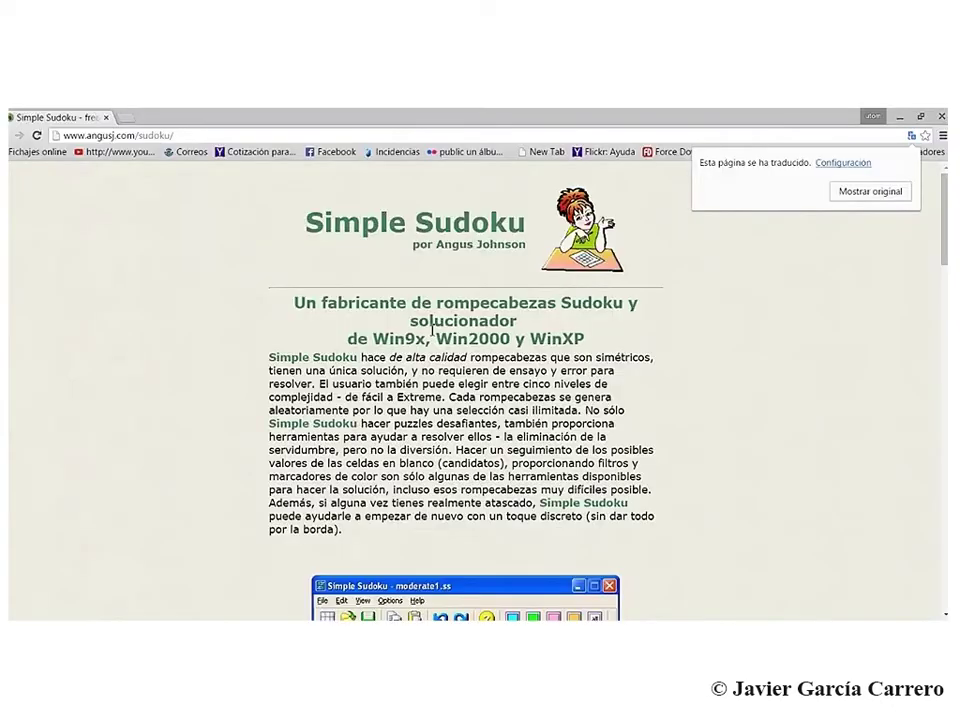
# Step: Show the Simple Sudoku page in its original language and download sudoku_setup.exe from the Download section
pyautogui.click(858, 204)
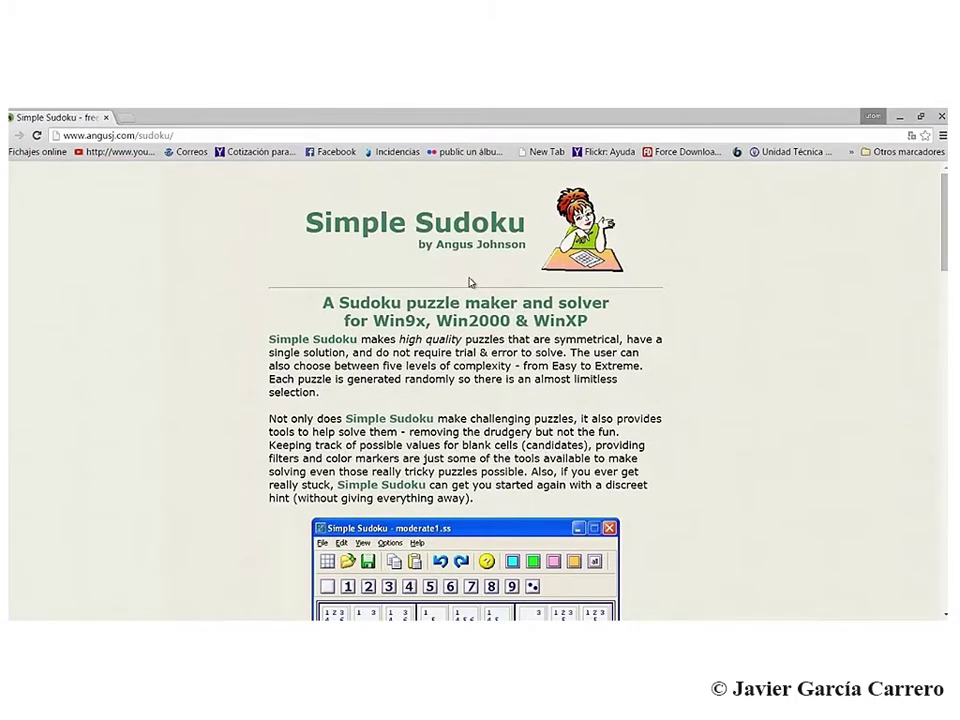
pyautogui.scroll(-3, 470, 283)
pyautogui.scroll(-9, 470, 283)
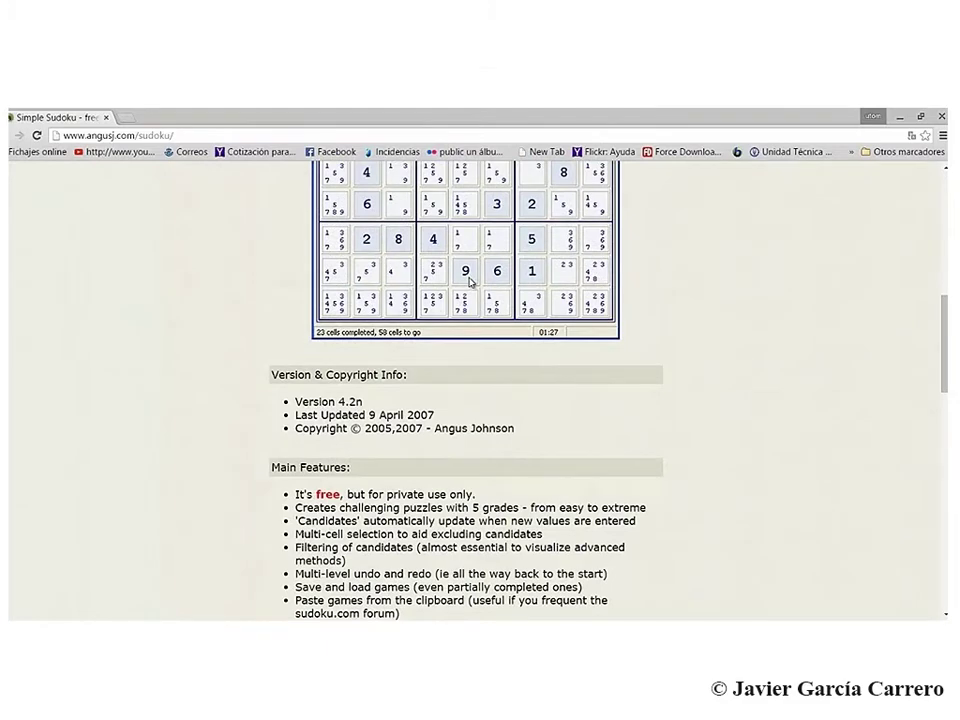
pyautogui.scroll(-6, 470, 283)
pyautogui.scroll(-4, 468, 283)
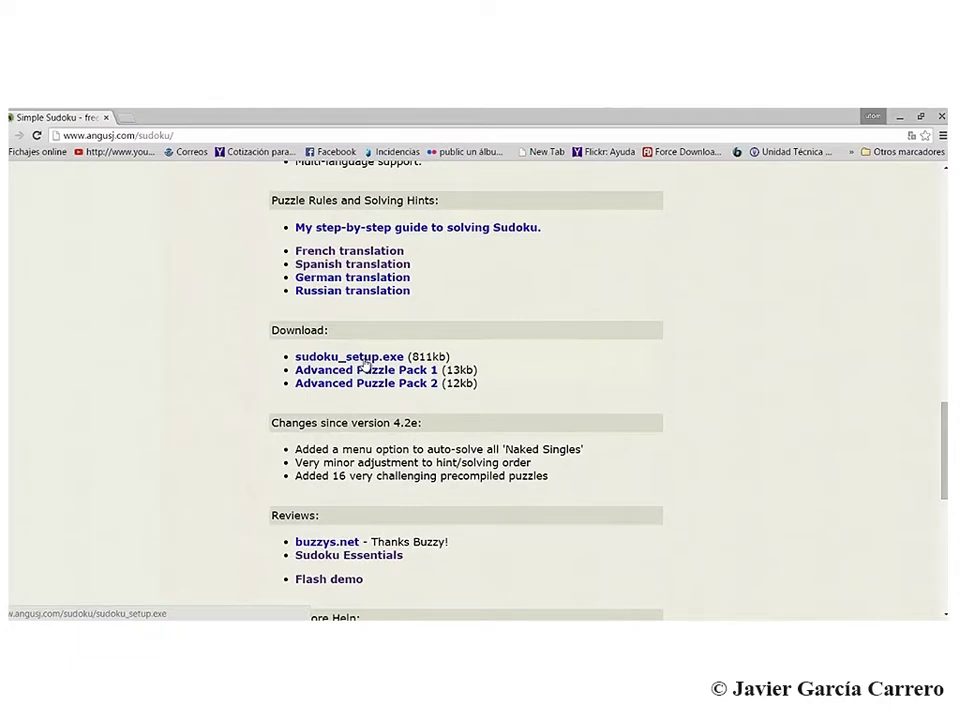
pyautogui.click(366, 360)
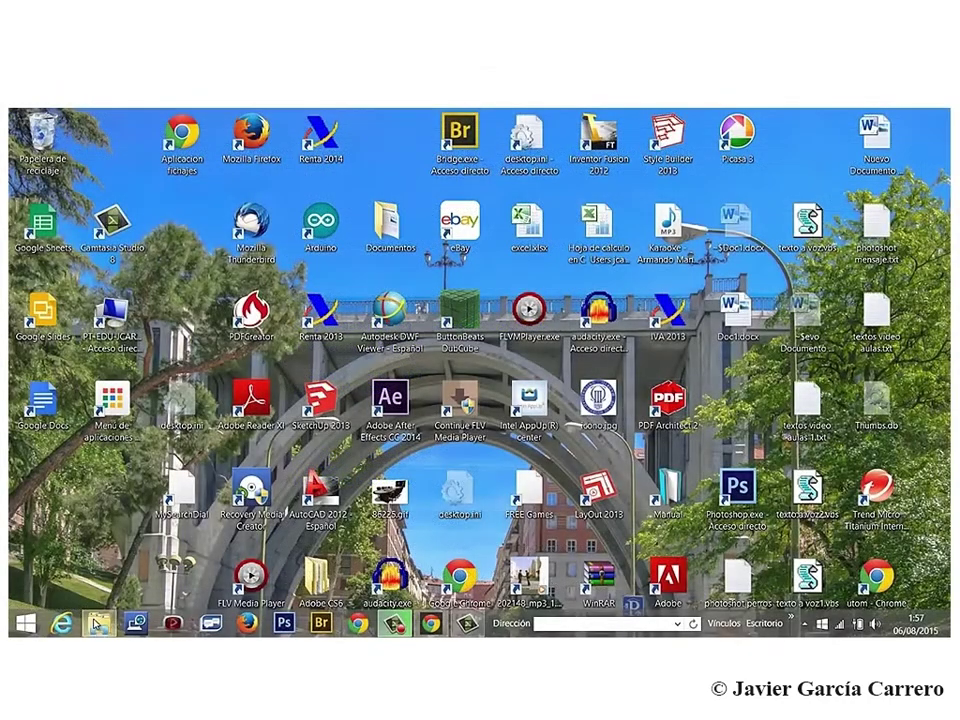
# Step: Switch to File Explorer, open the Descargas folder and run sudoku_setup.exe as administrator
pyautogui.click(98, 623)
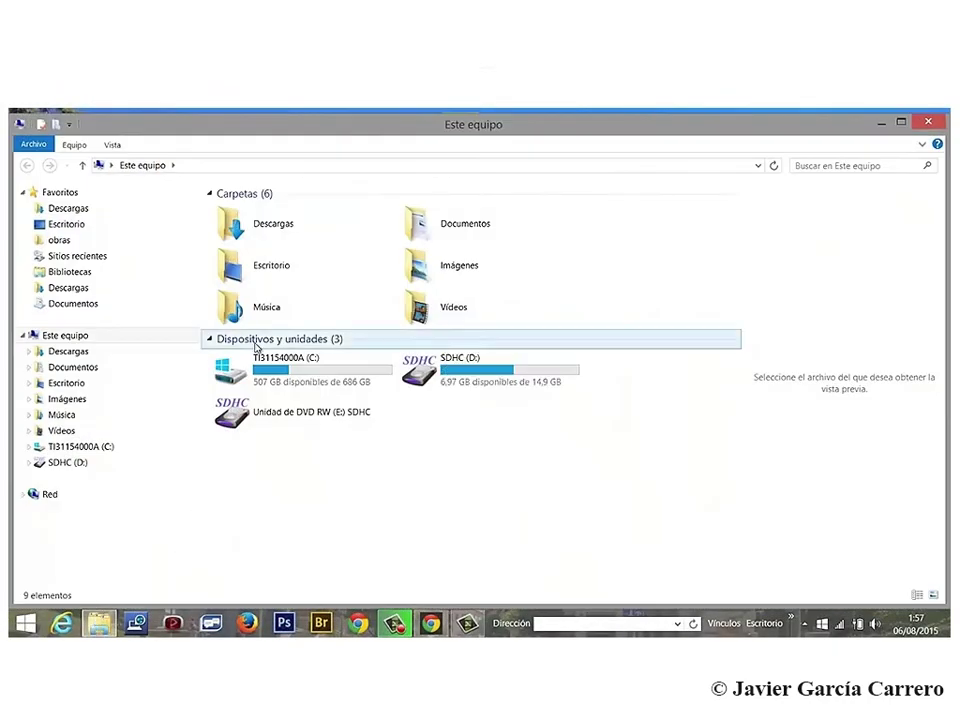
pyautogui.click(62, 193)
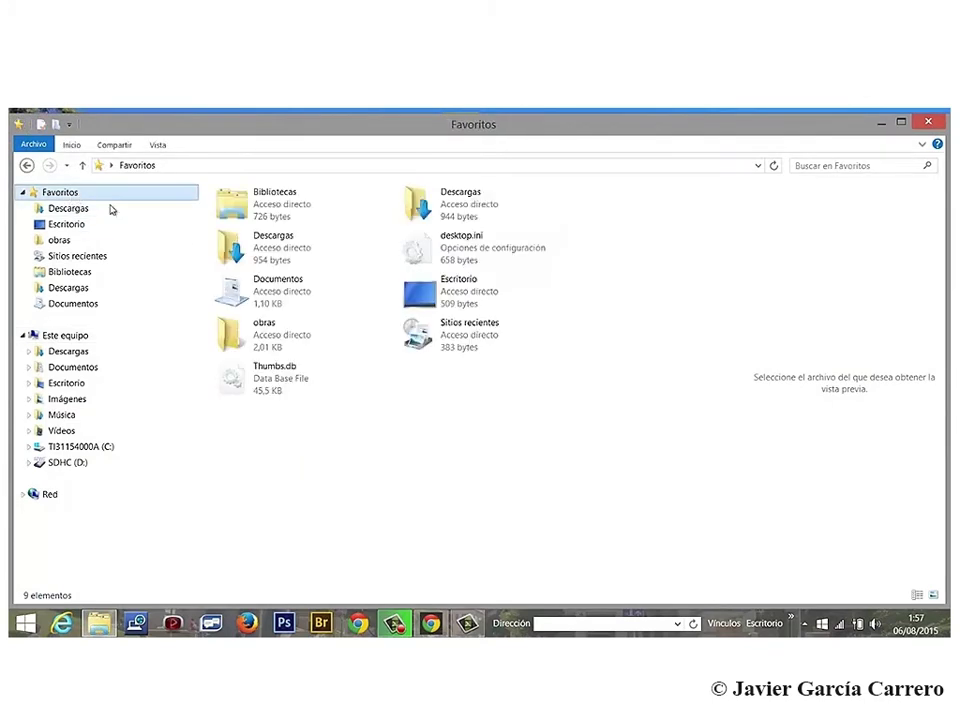
pyautogui.click(454, 197)
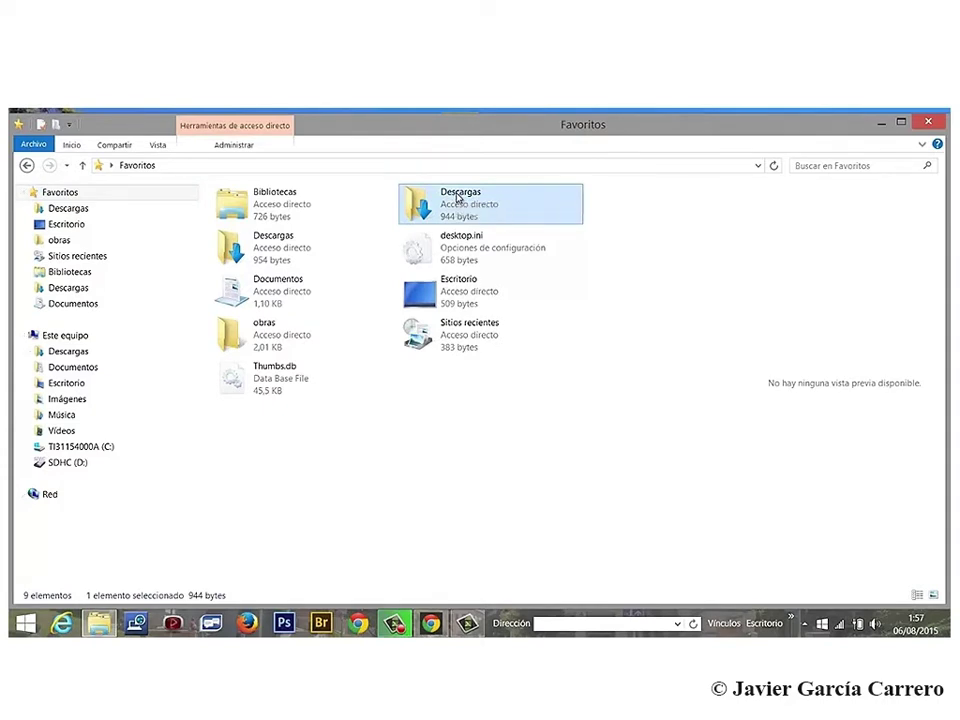
pyautogui.doubleClick(465, 203)
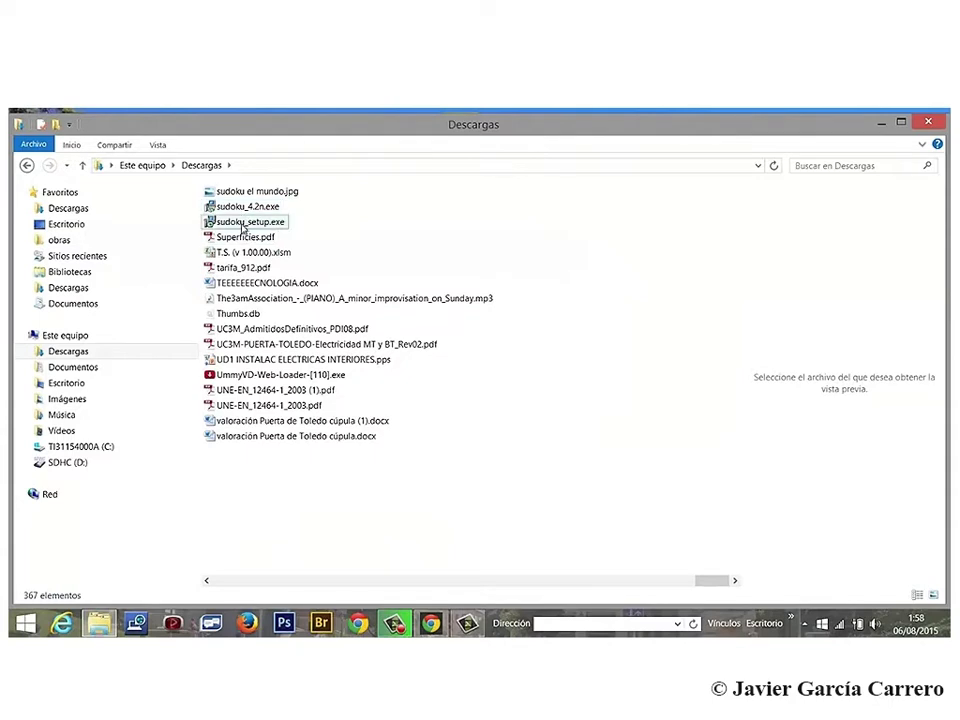
pyautogui.click(266, 221)
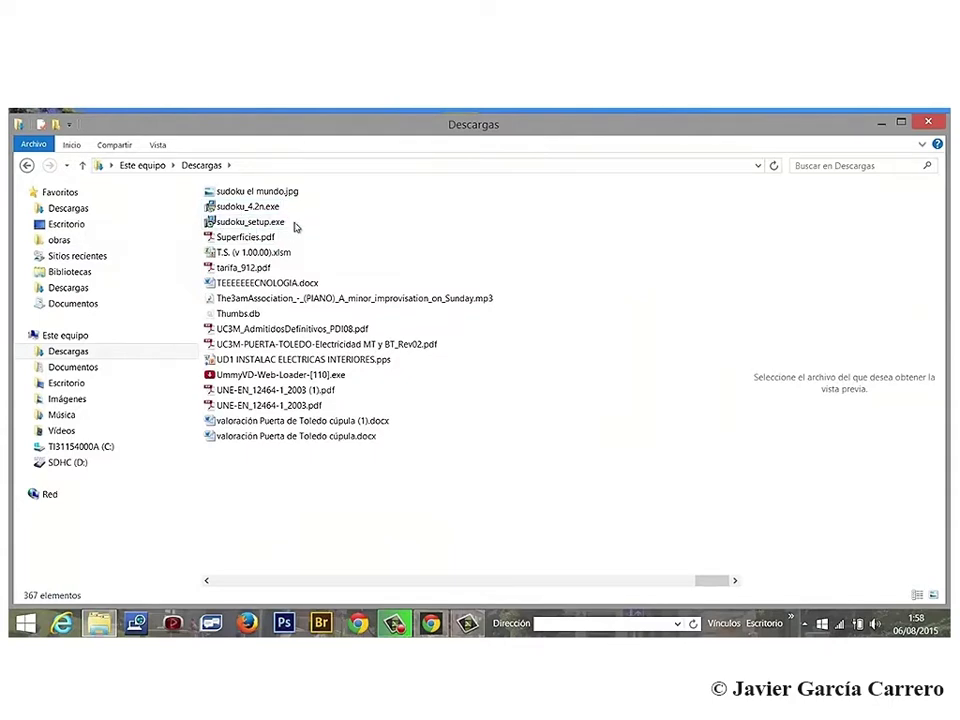
pyautogui.moveTo(284, 230)
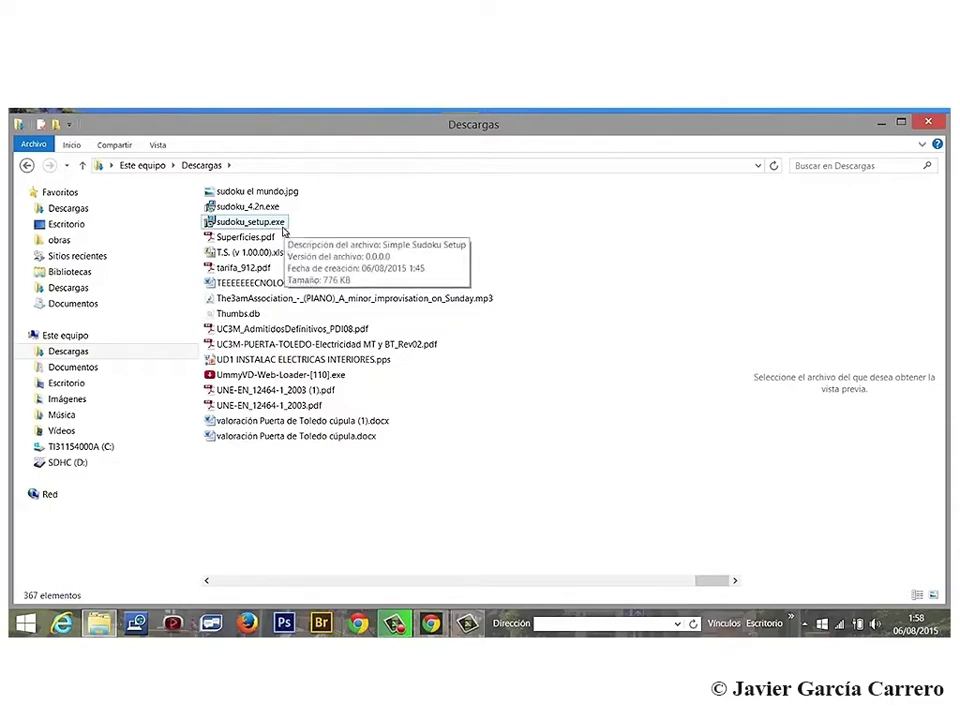
pyautogui.rightClick(284, 230)
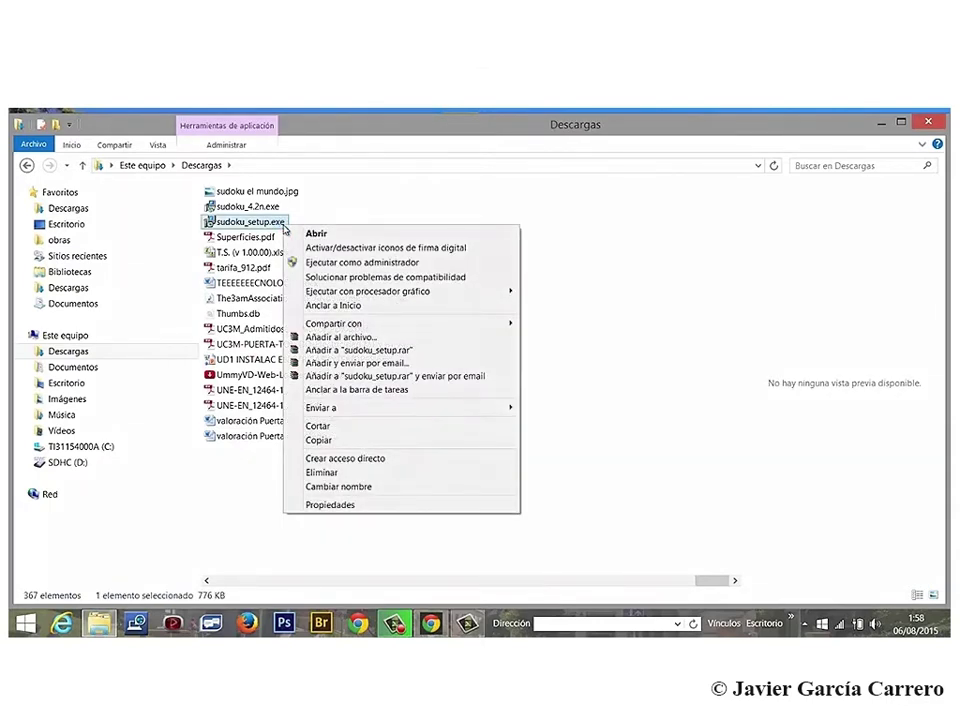
pyautogui.click(356, 264)
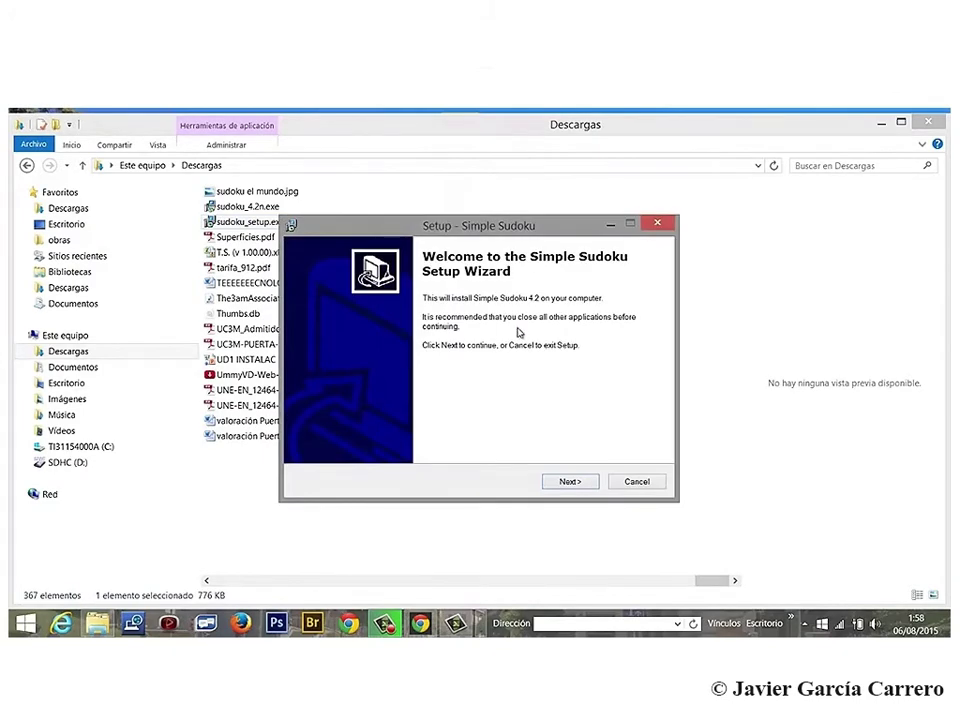
# Step: Install Simple Sudoku into the existing C:\Program Files (x86)\Simple Sudoku folder, finish with Start Simple Sudoku enabled, and close the Descargas window
pyautogui.click(573, 484)
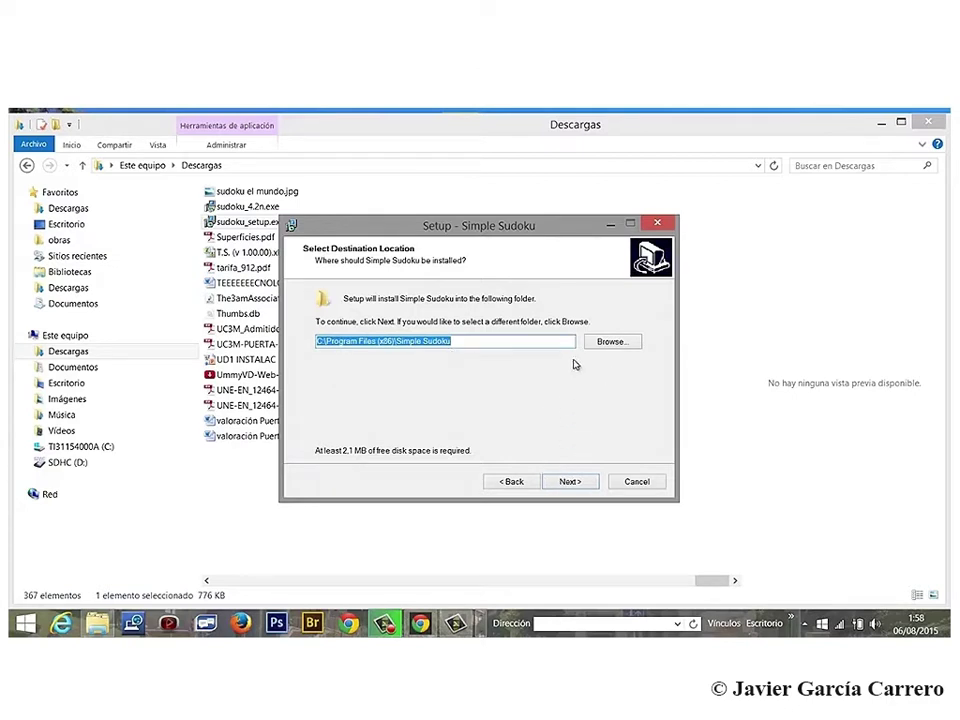
pyautogui.click(570, 482)
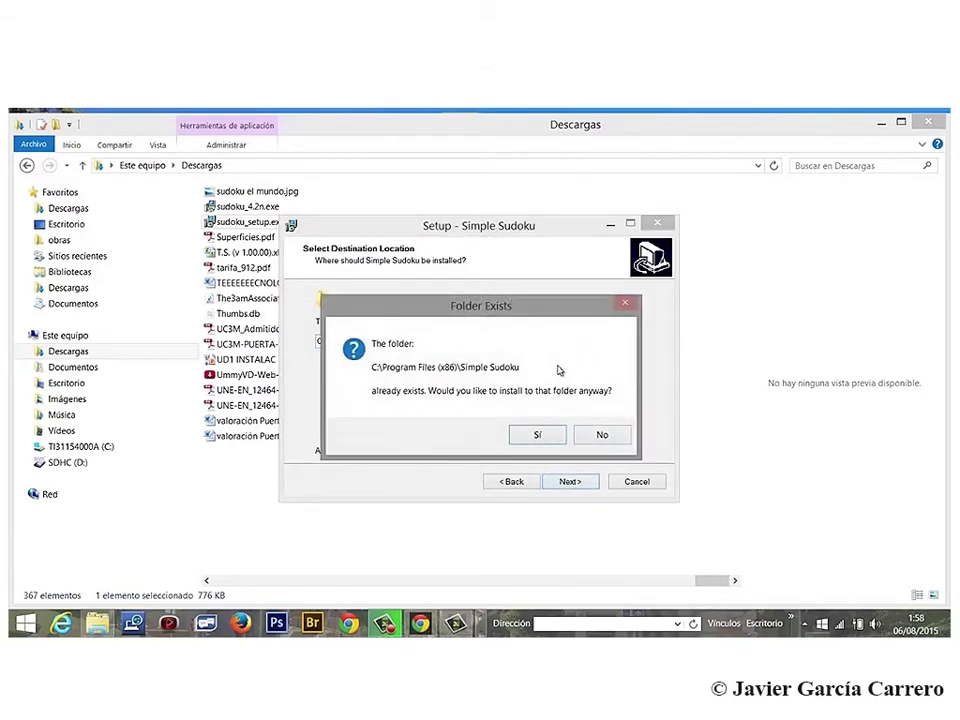
pyautogui.click(556, 440)
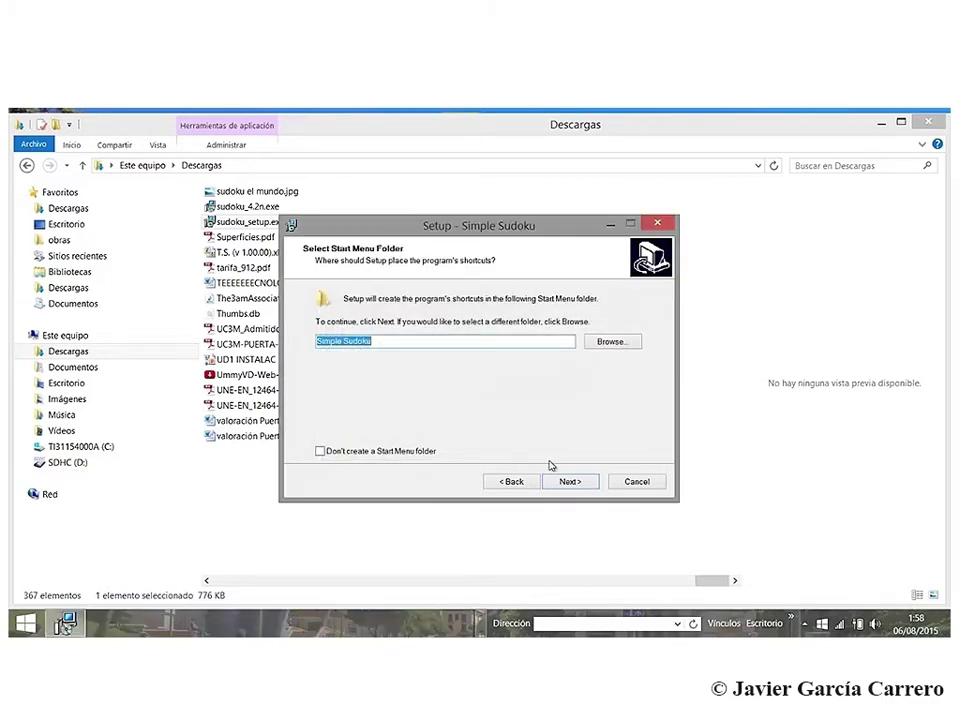
pyautogui.click(577, 484)
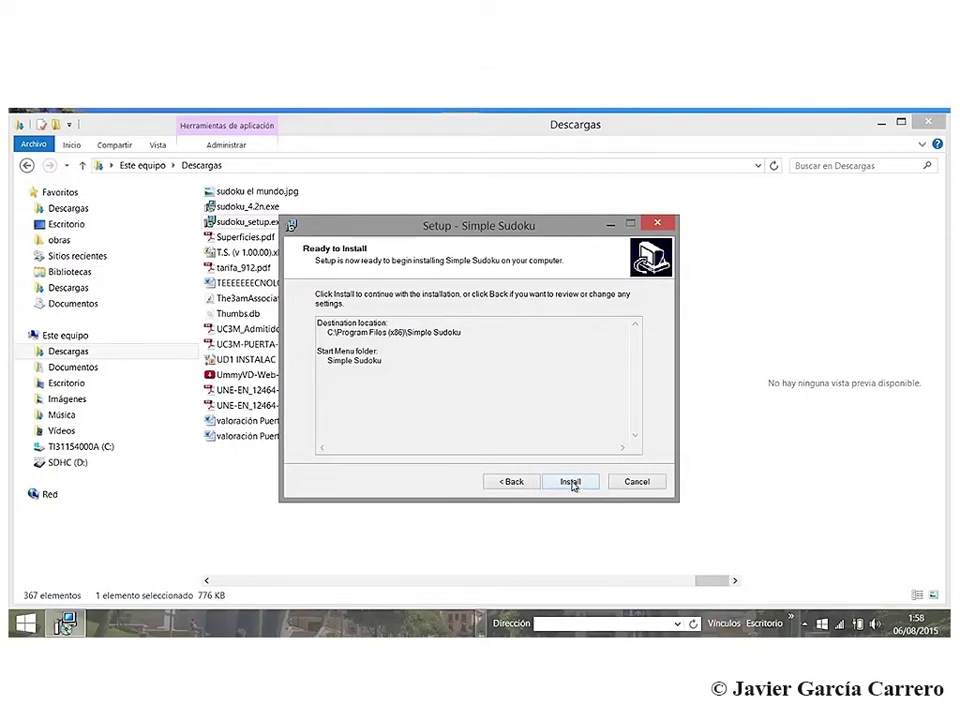
pyautogui.click(572, 483)
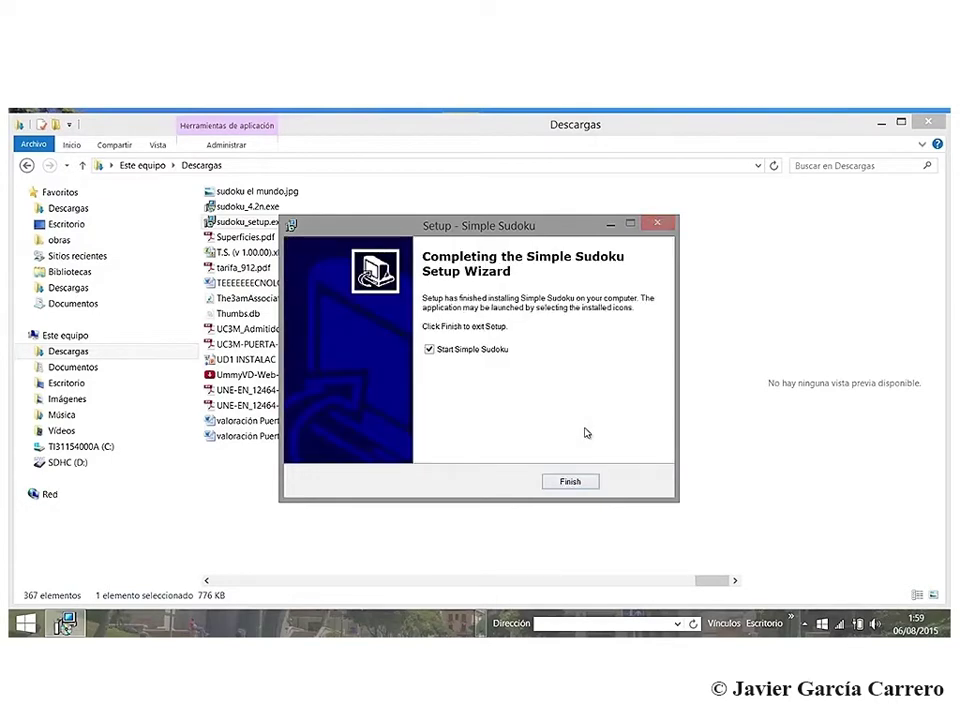
pyautogui.click(568, 484)
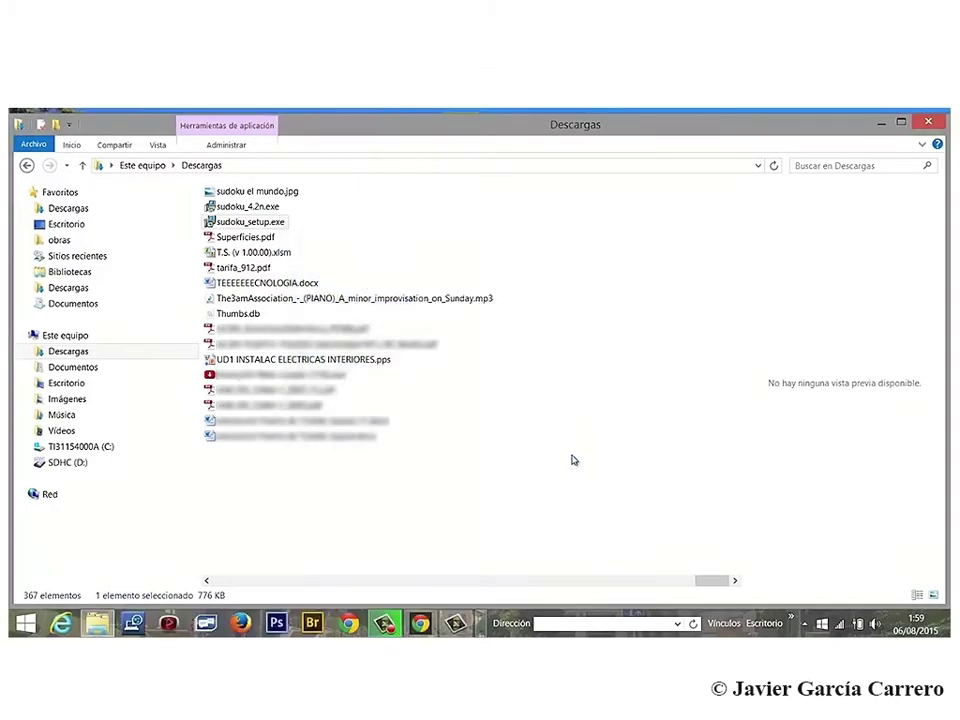
pyautogui.click(926, 123)
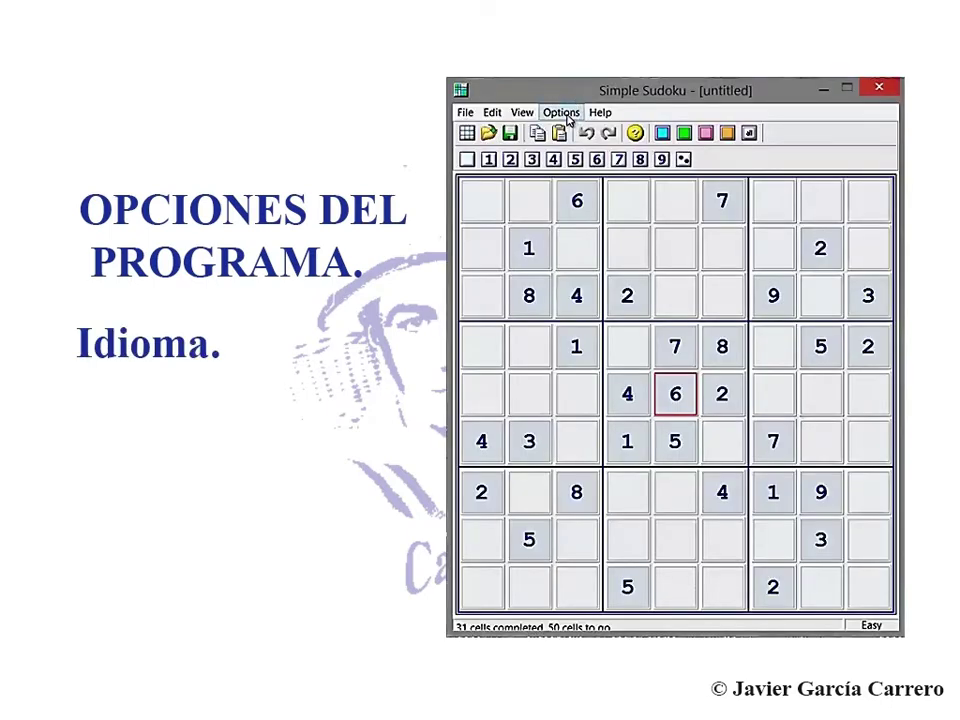
# Step: Set the Simple Sudoku interface language to Castellano
pyautogui.click(562, 113)
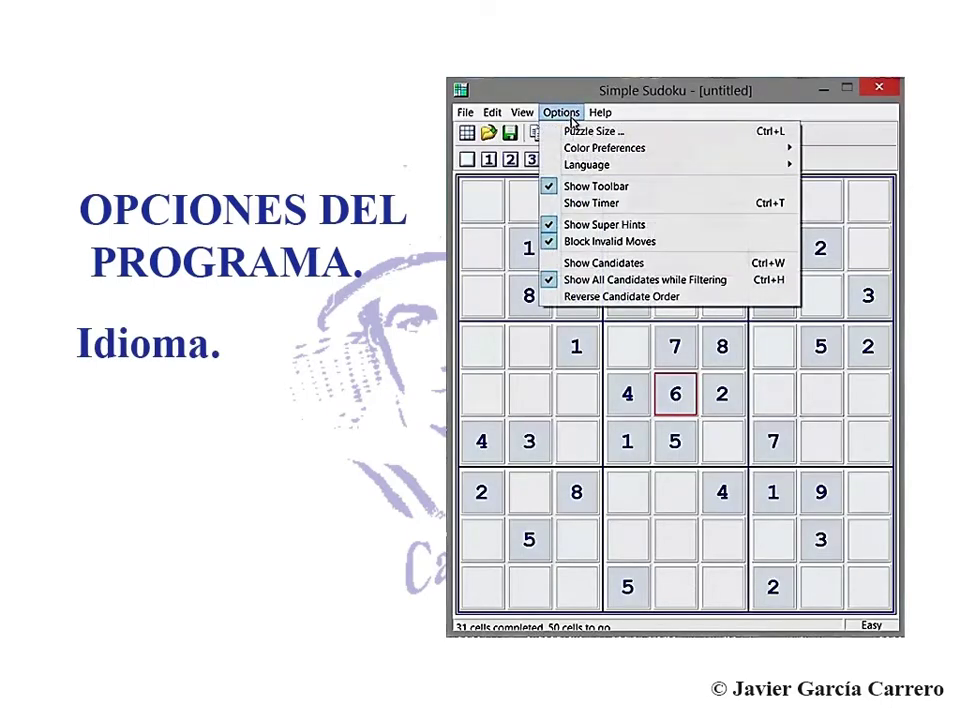
pyautogui.moveTo(604, 165)
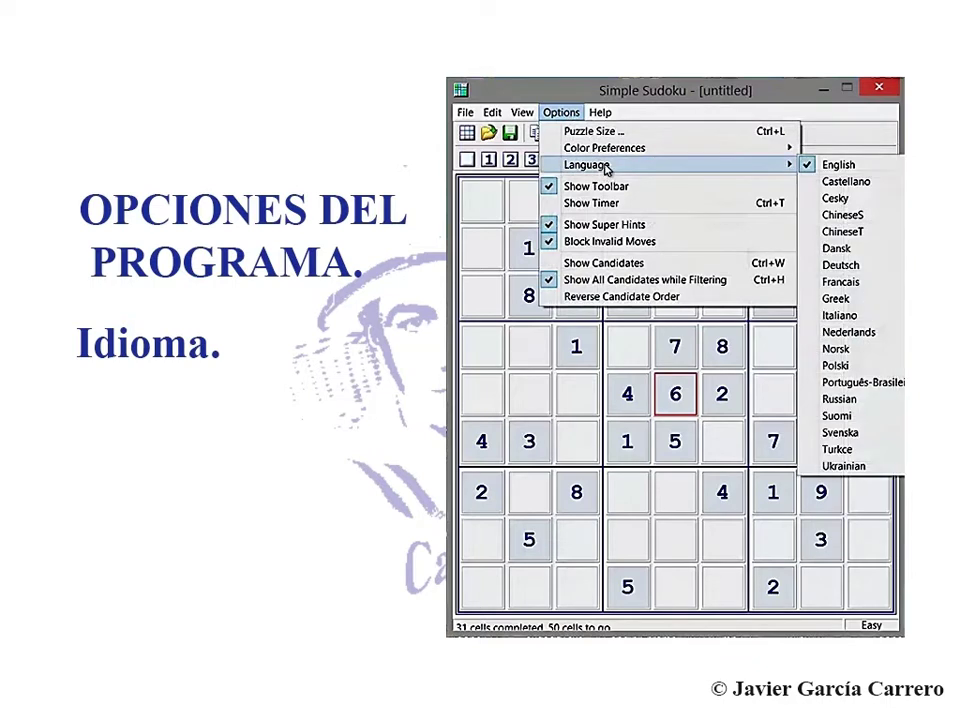
pyautogui.click(835, 181)
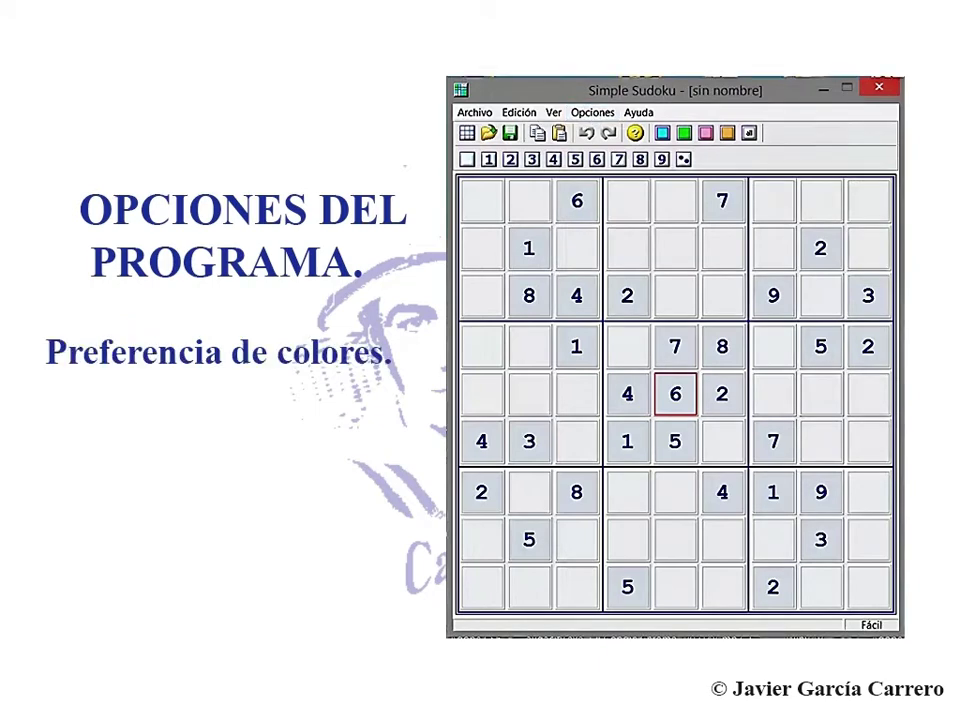
# Step: Change the blue marker's colour to red 245, green 249 and blue 141 in the marker colour preferences
pyautogui.click(592, 114)
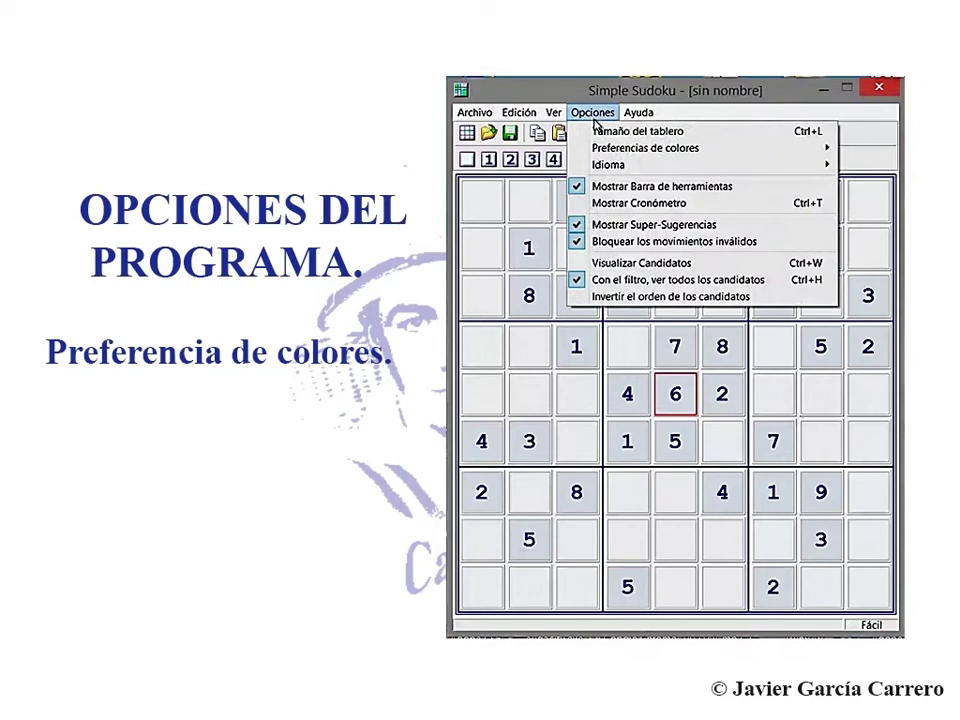
pyautogui.moveTo(606, 155)
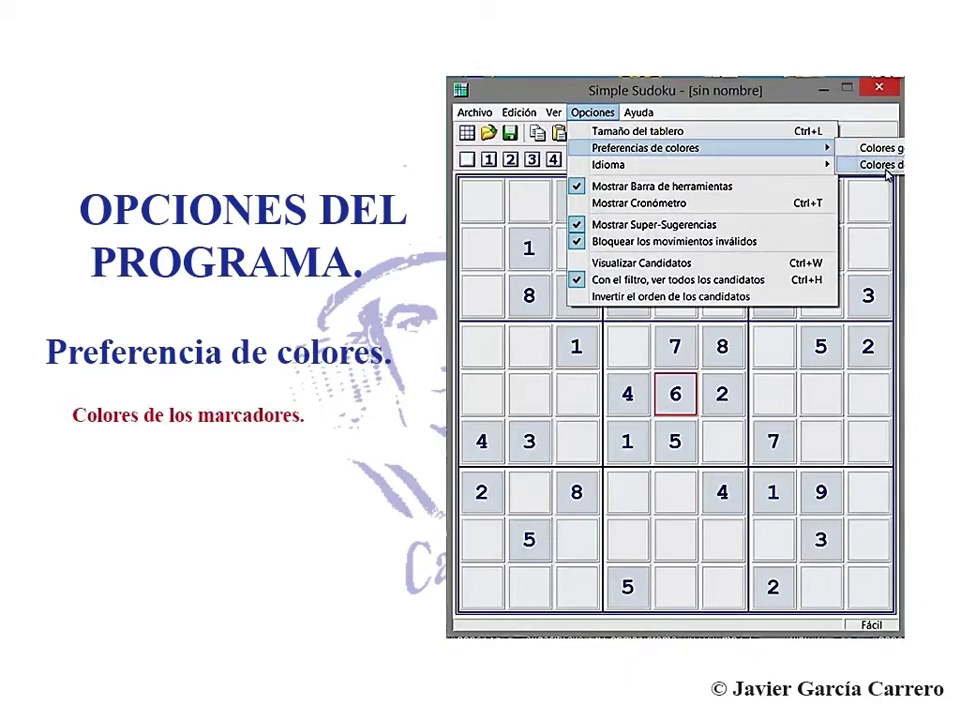
pyautogui.click(884, 168)
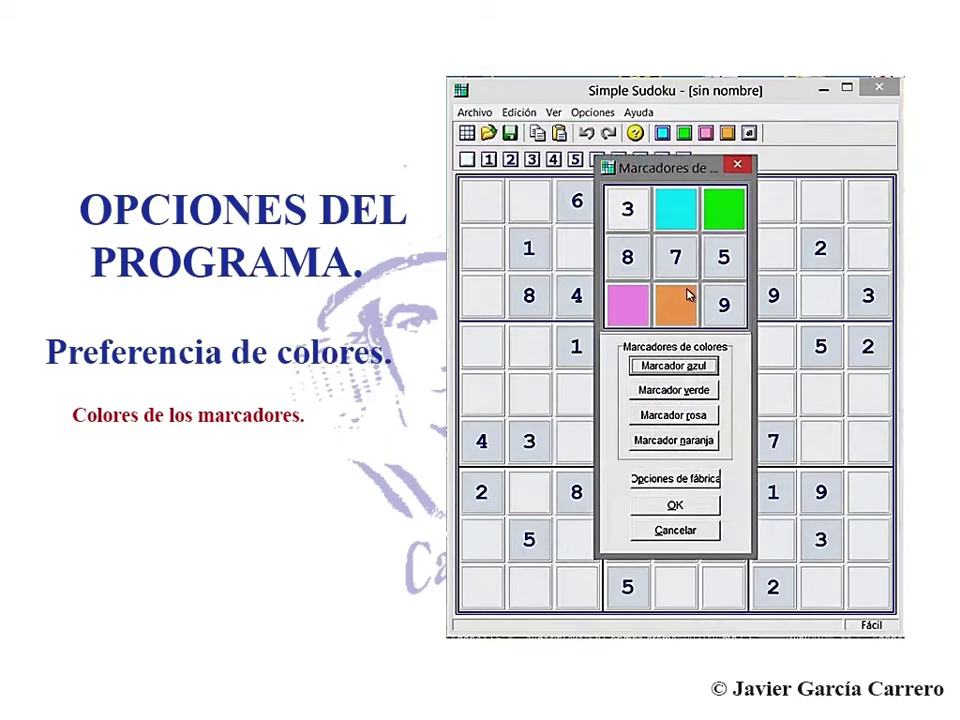
pyautogui.click(690, 366)
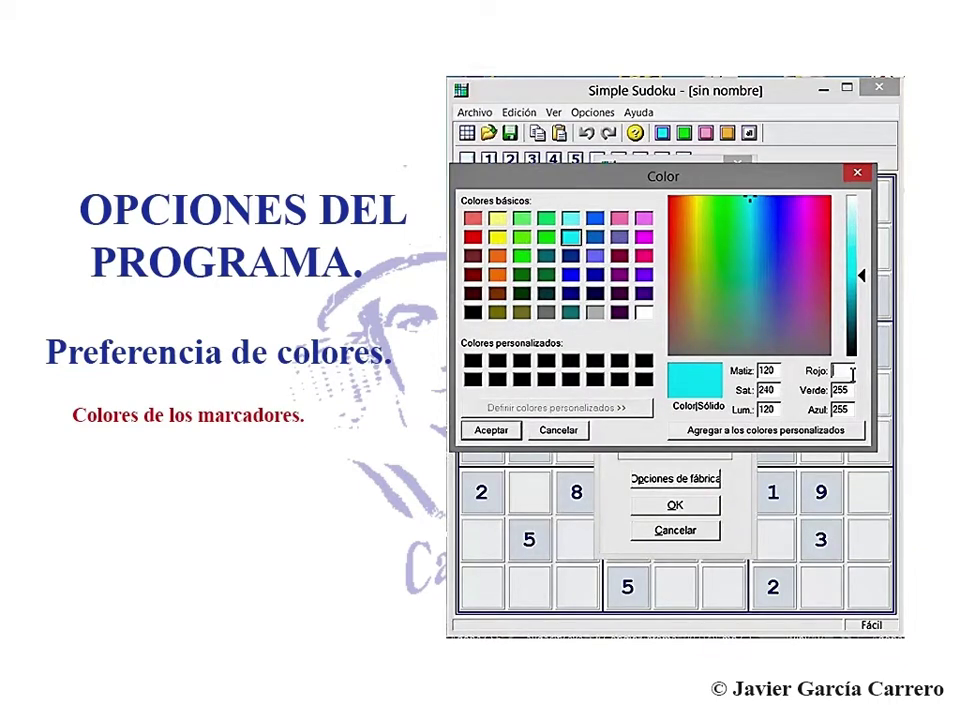
pyautogui.write('245')
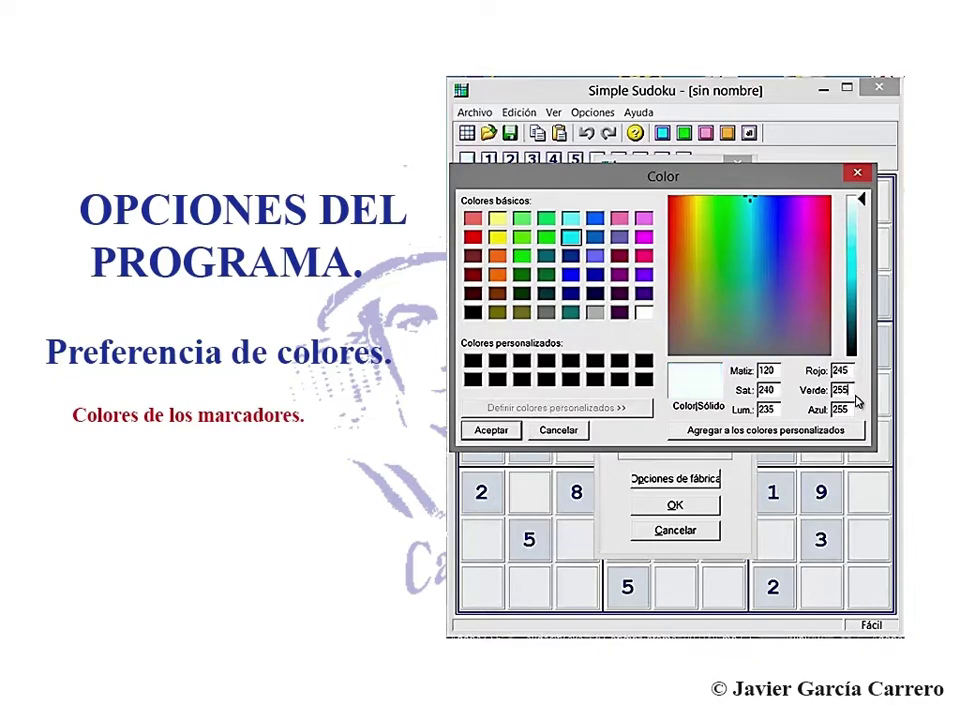
pyautogui.press('BackSpace')
pyautogui.press('BackSpace')
pyautogui.press('BackSpace')
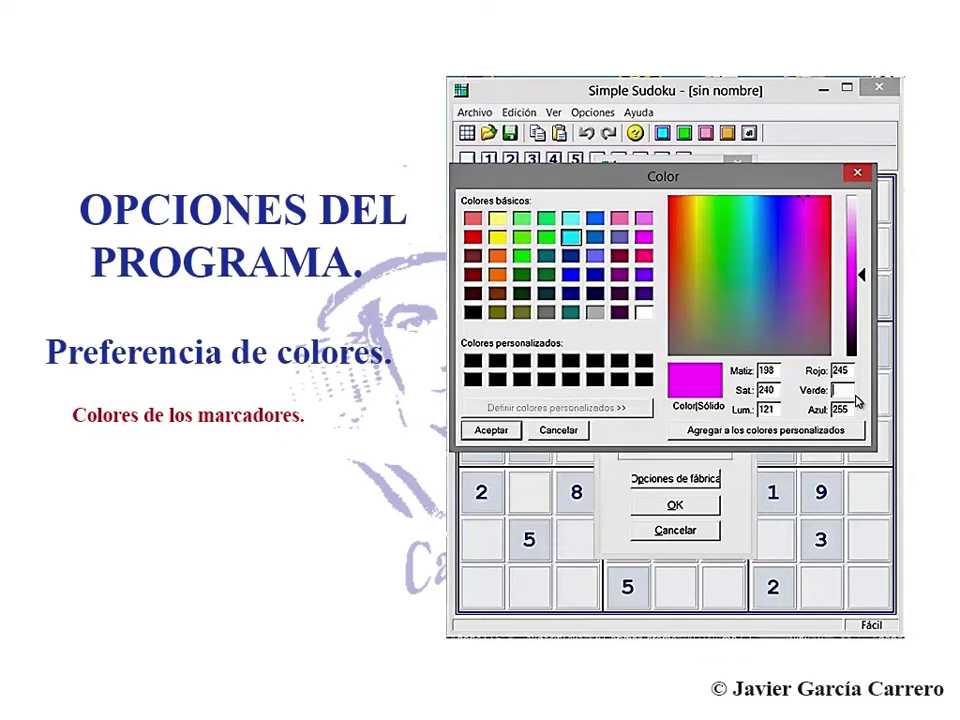
pyautogui.write('249')
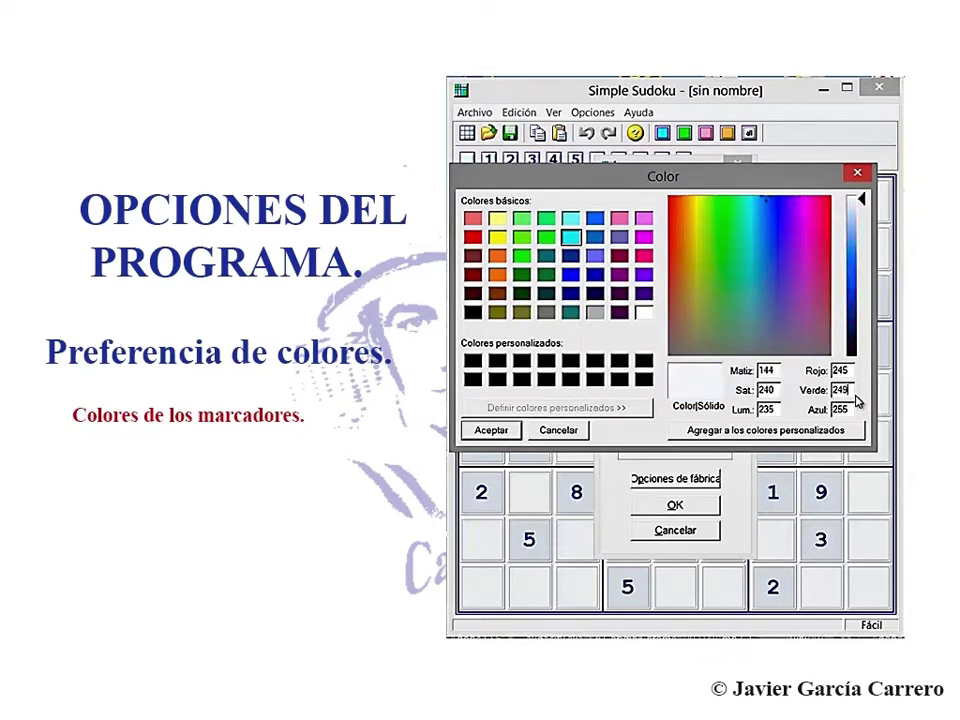
pyautogui.doubleClick(848, 409)
pyautogui.write('2')
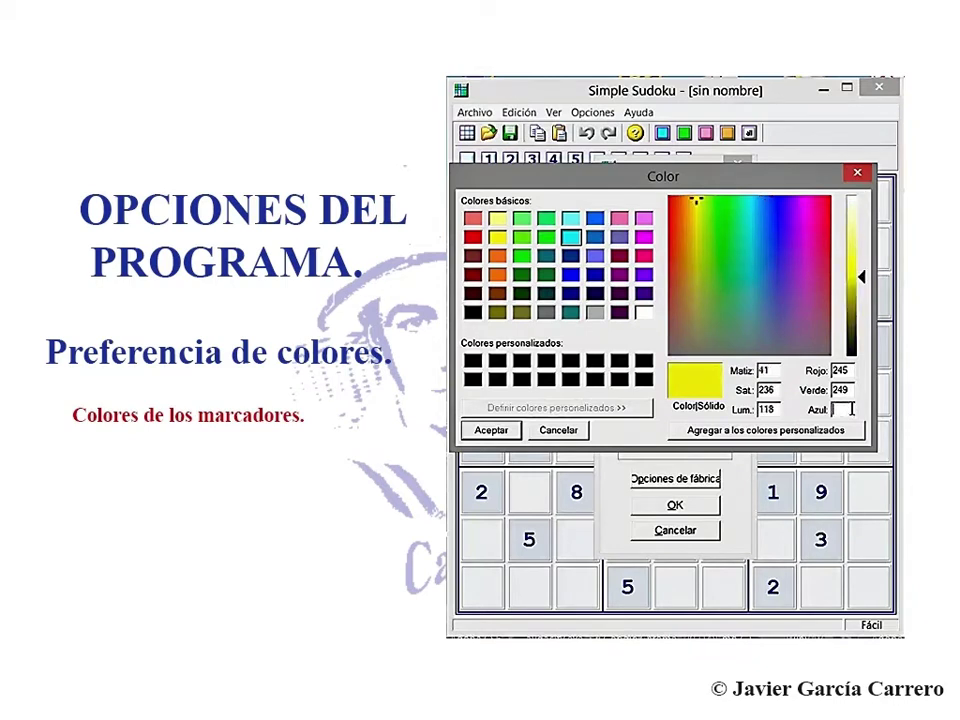
pyautogui.write('141')
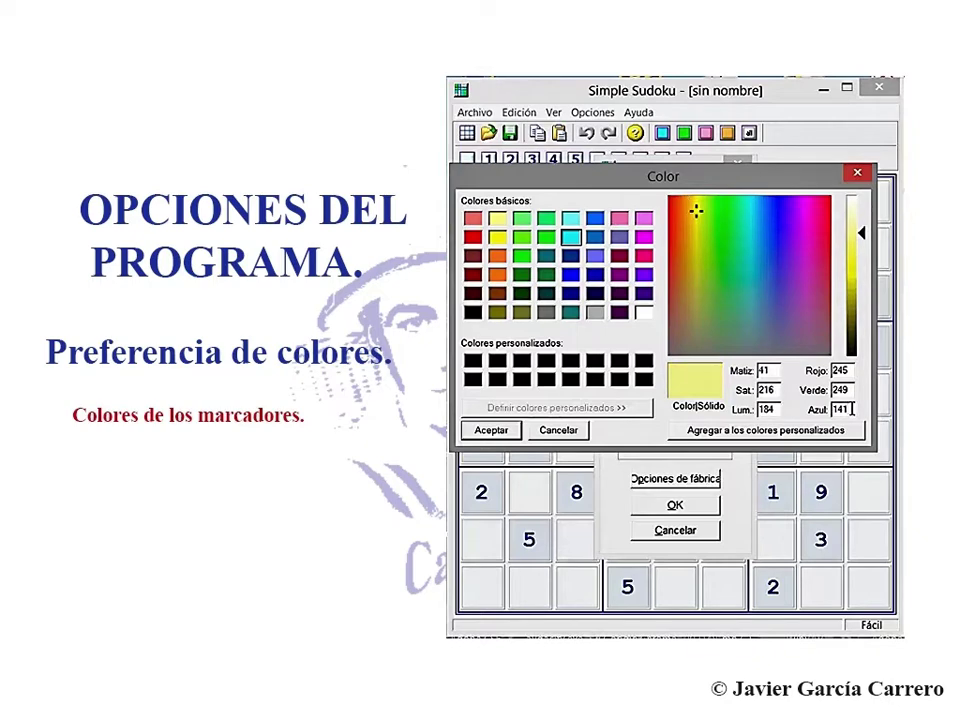
pyautogui.click(503, 434)
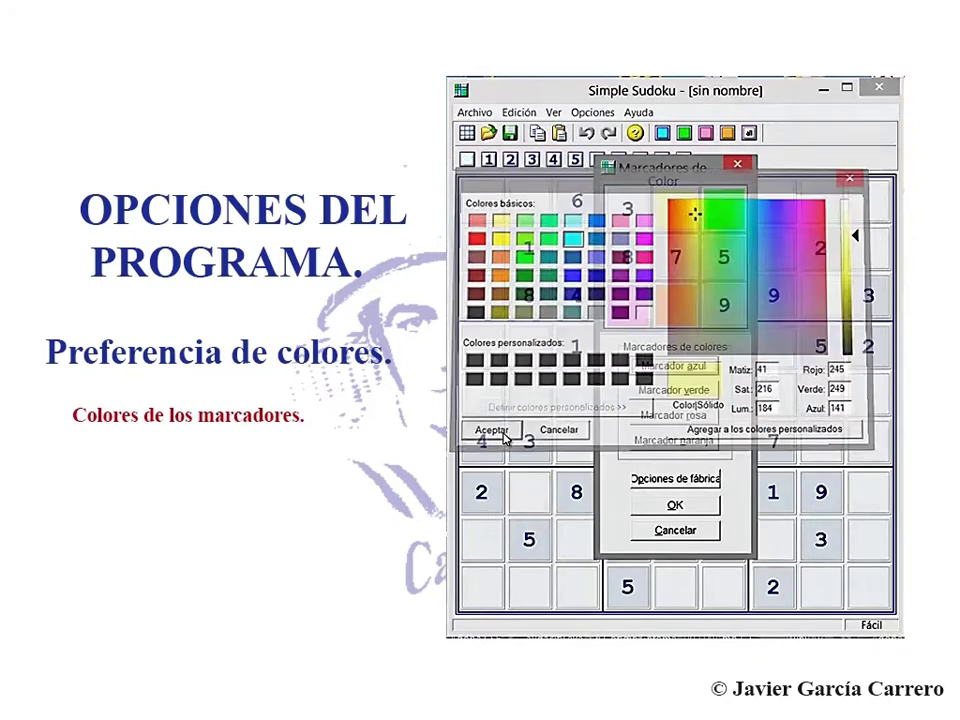
# Step: Change the green marker's colour to red 224, green 161 and blue 160
pyautogui.click(666, 392)
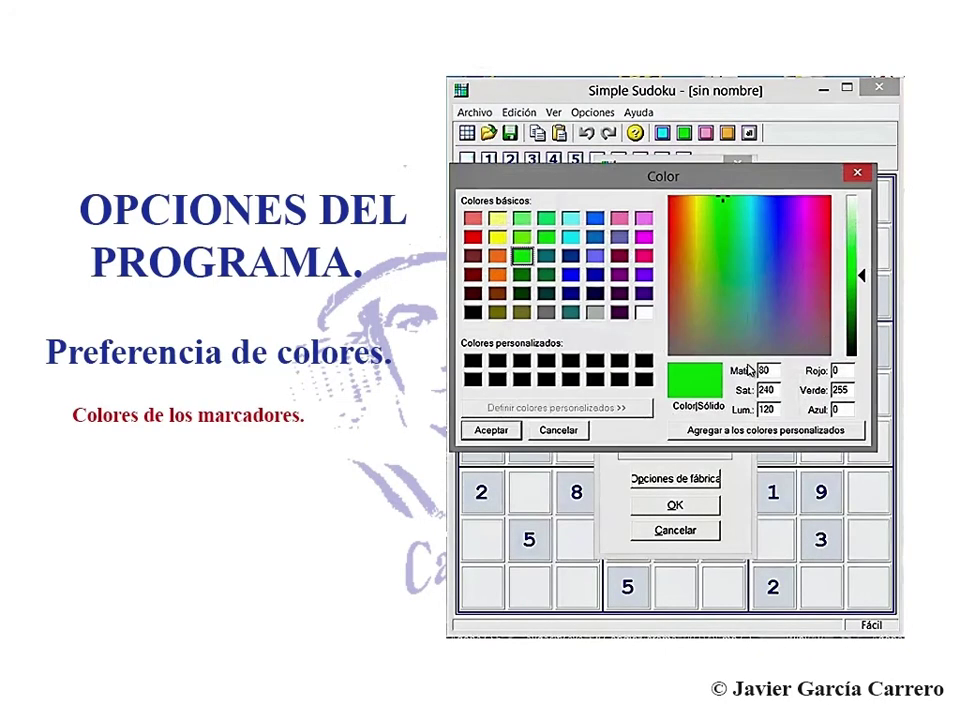
pyautogui.click(843, 371)
pyautogui.press('BackSpace')
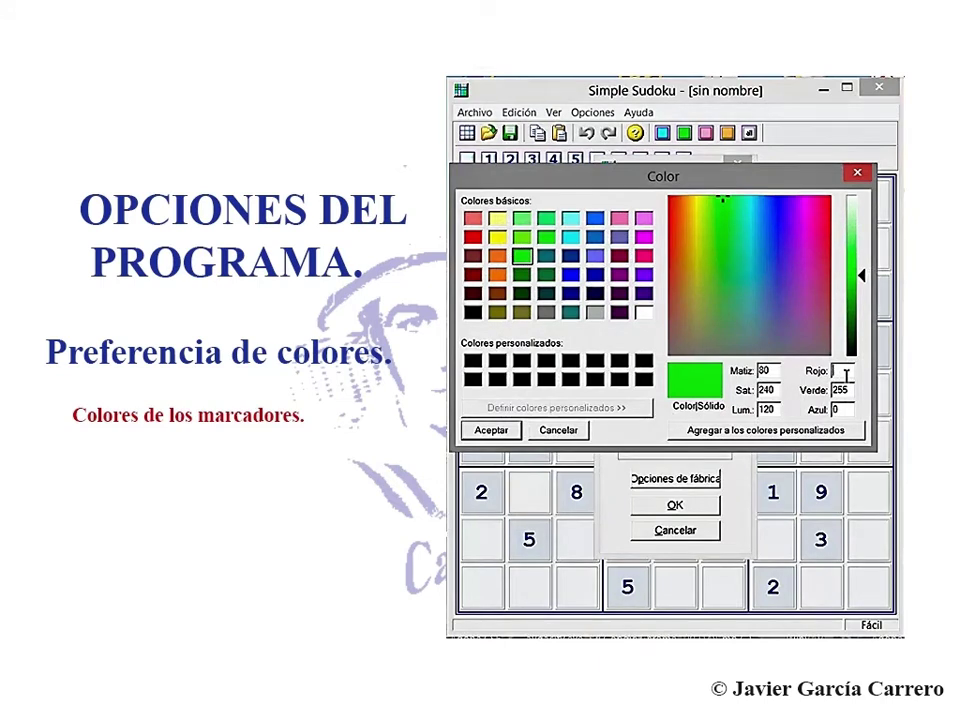
pyautogui.write('224')
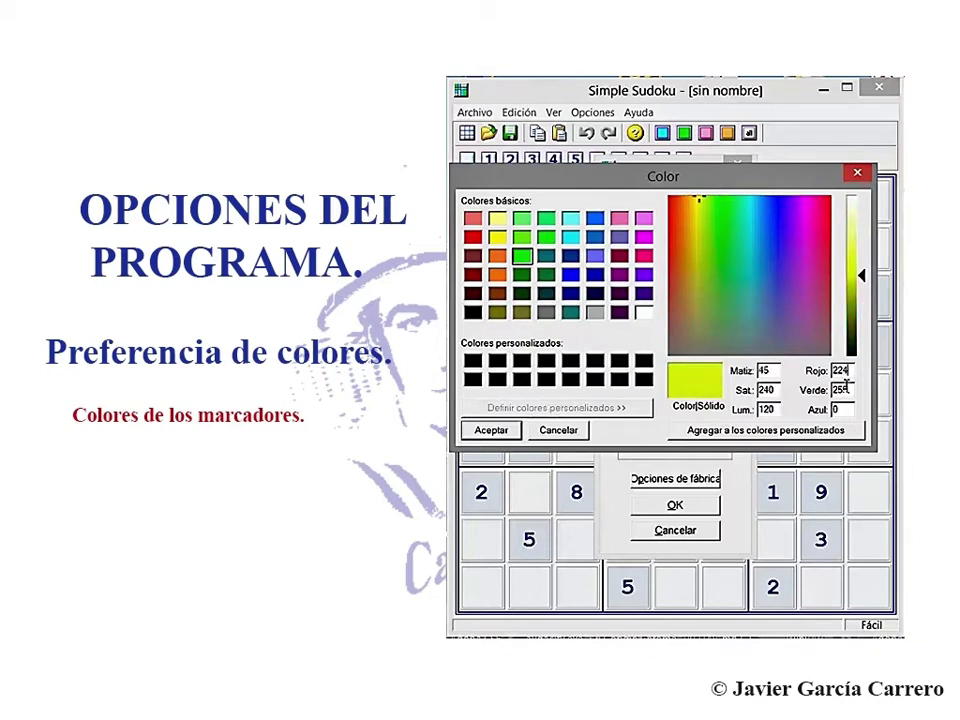
pyautogui.click(851, 391)
pyautogui.press('BackSpace')
pyautogui.press('BackSpace')
pyautogui.press('BackSpace')
pyautogui.write('2')
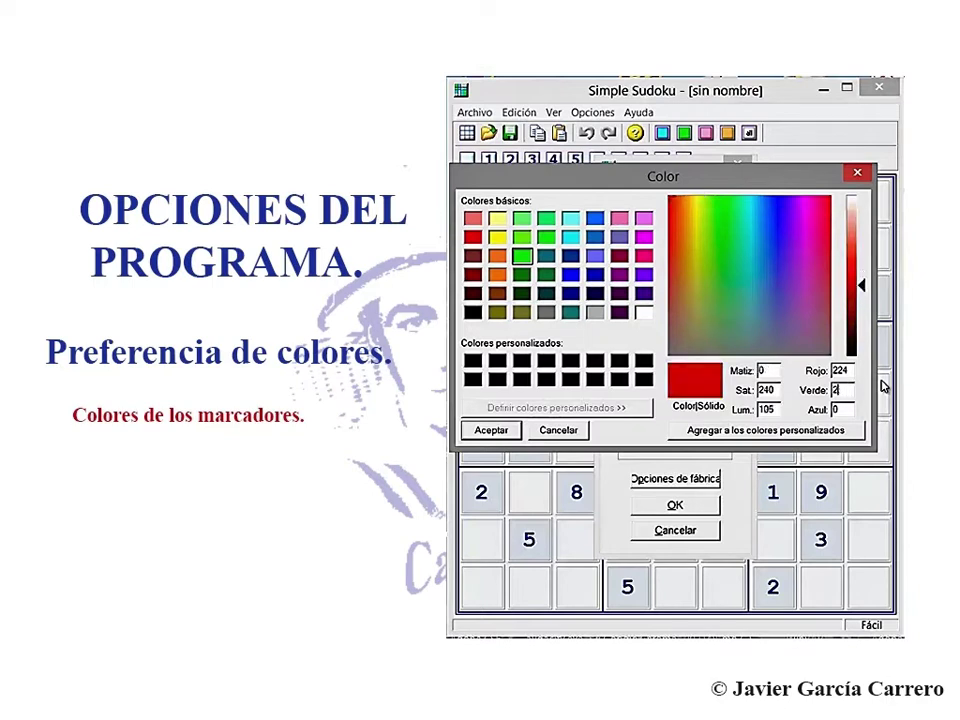
pyautogui.write('61')
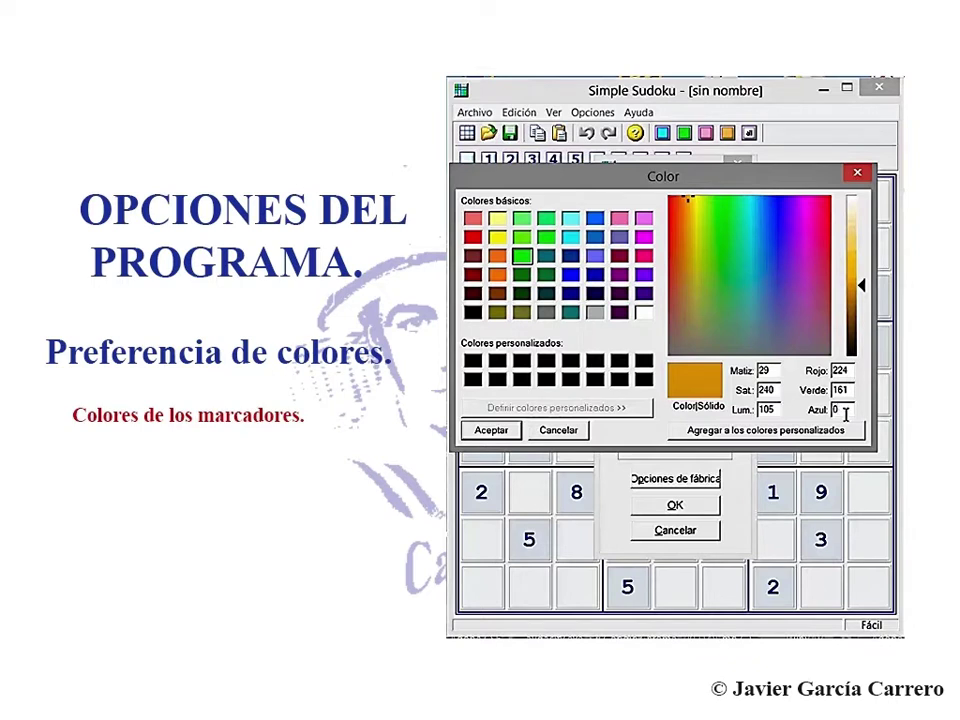
pyautogui.write('160')
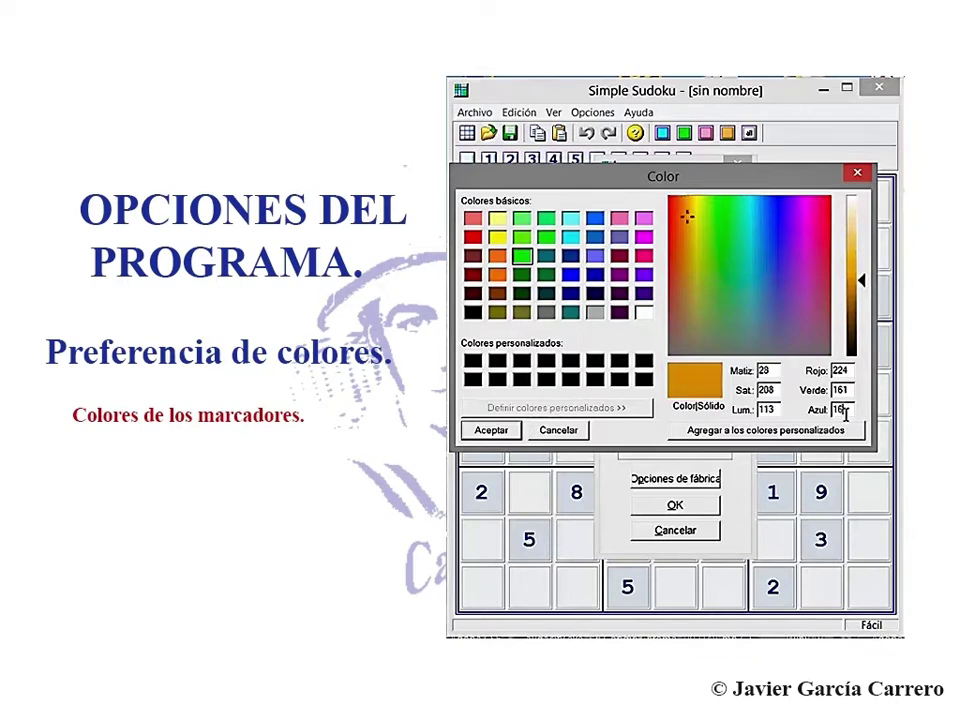
pyautogui.click(490, 429)
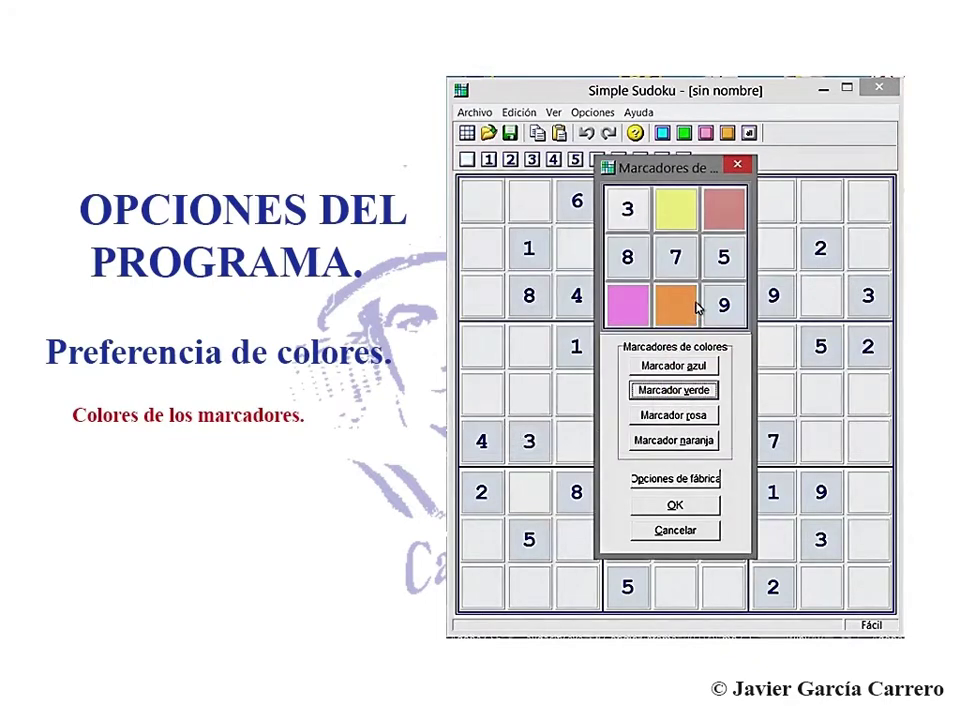
# Step: Change the pink marker's colour to red 113, green 195 and blue 255
pyautogui.click(677, 416)
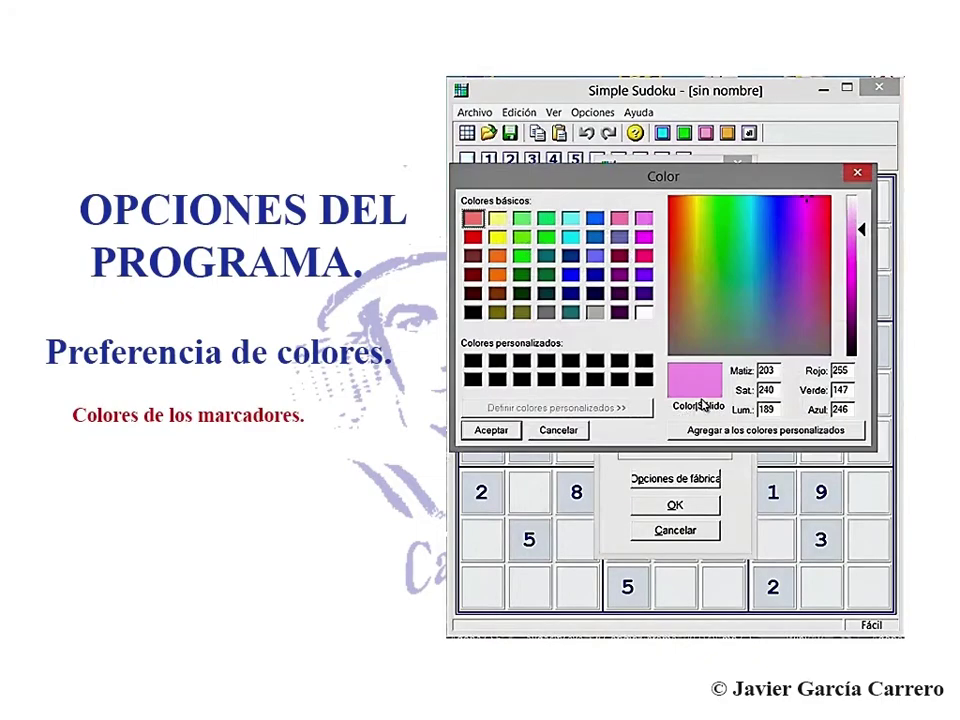
pyautogui.doubleClick(855, 370)
pyautogui.write('2')
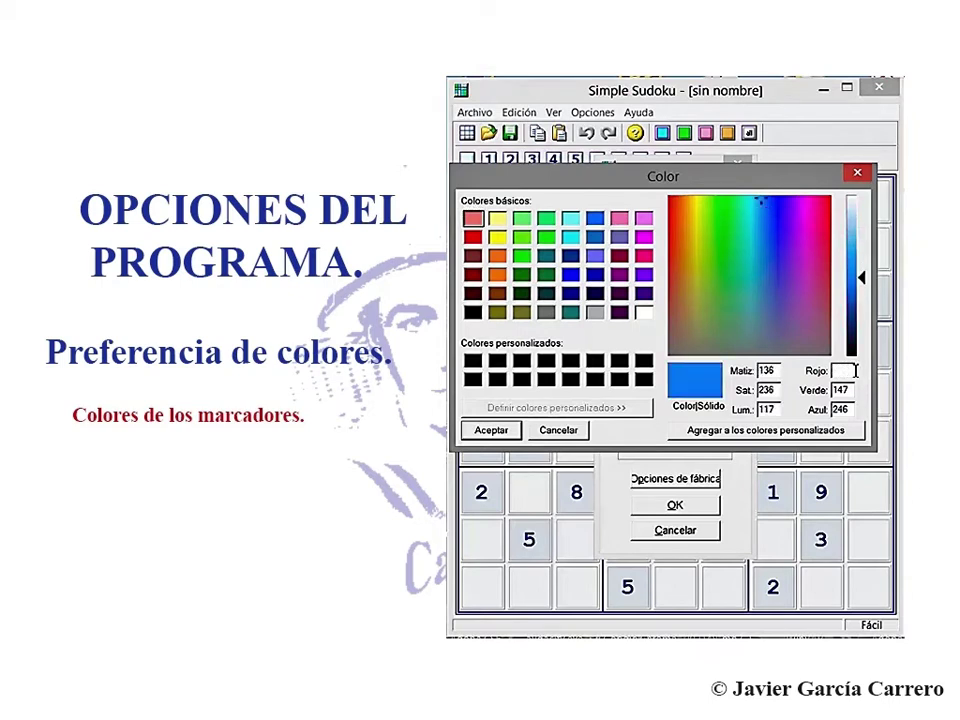
pyautogui.write('113')
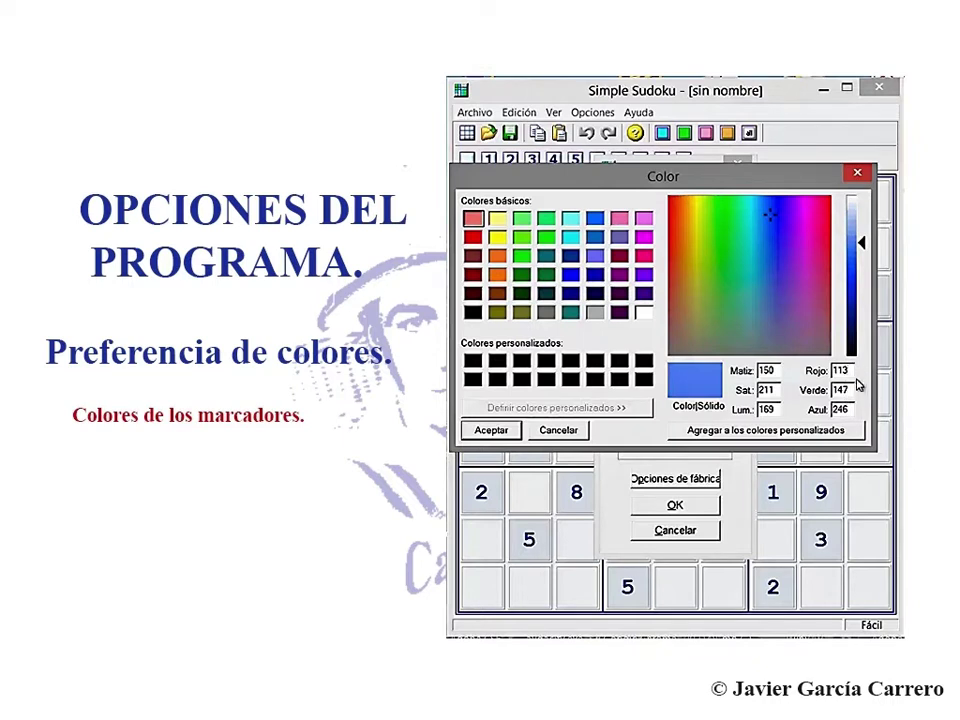
pyautogui.doubleClick(850, 390)
pyautogui.press('BackSpace')
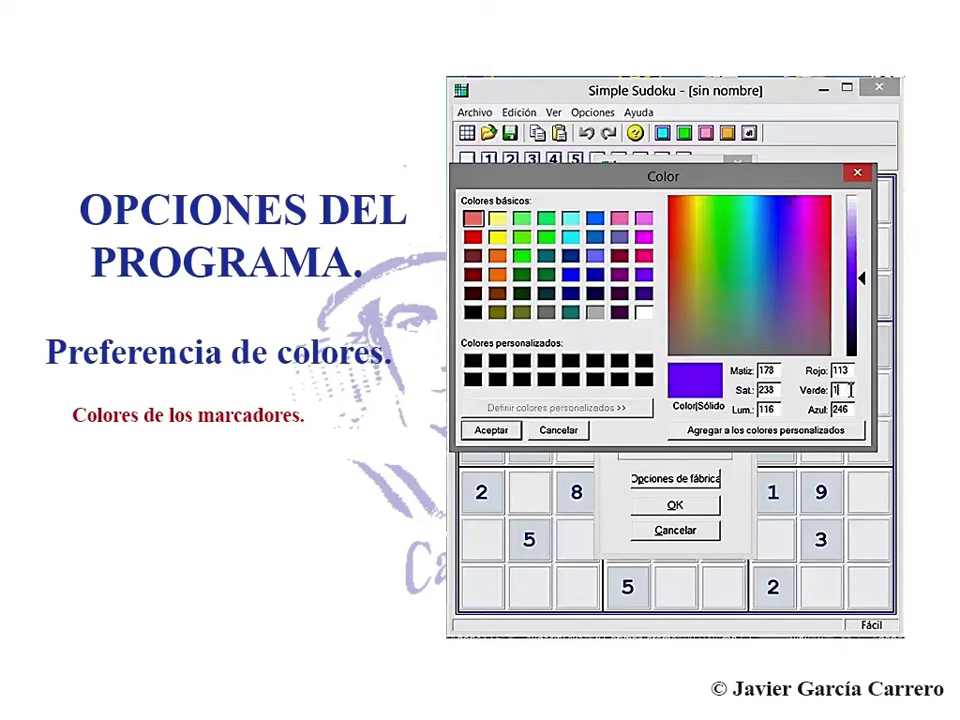
pyautogui.write('195')
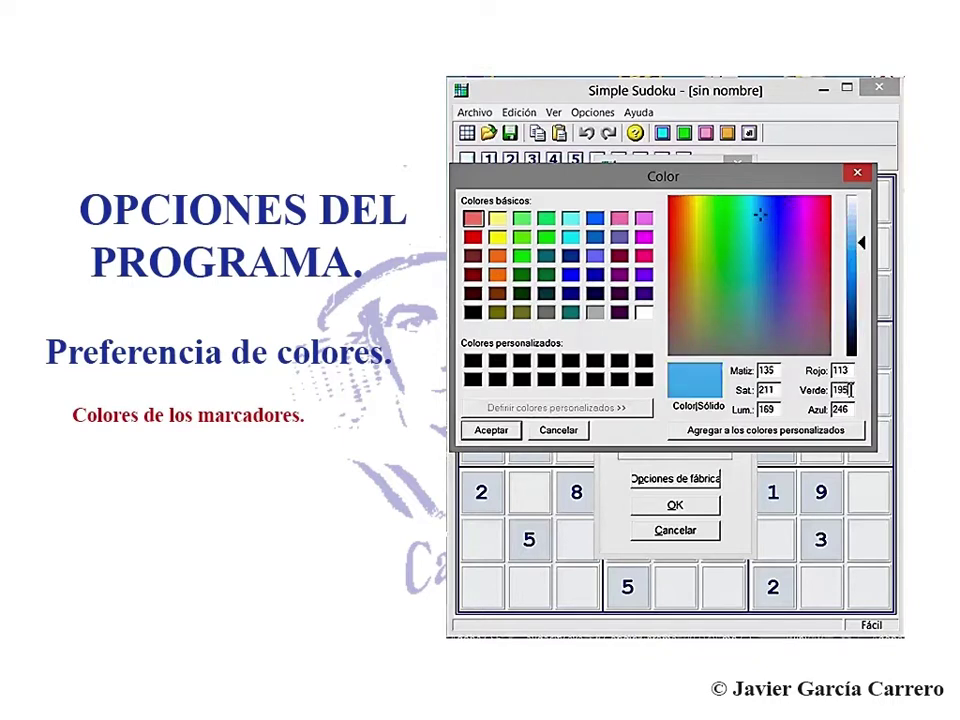
pyautogui.doubleClick(852, 410)
pyautogui.press('BackSpace')
pyautogui.press('BackSpace')
pyautogui.press('BackSpace')
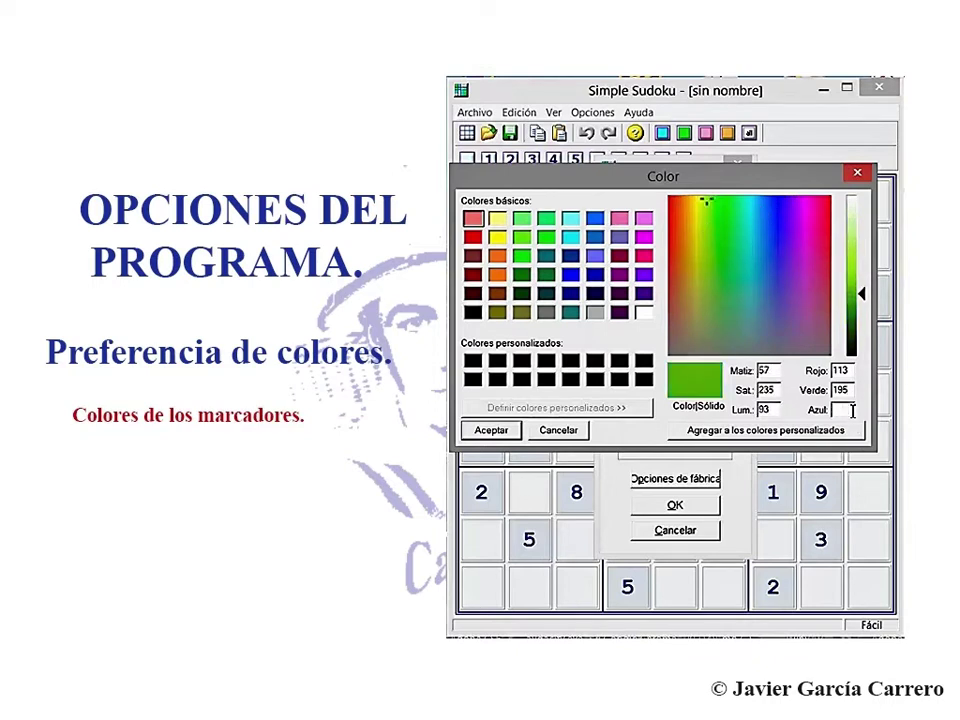
pyautogui.write('255')
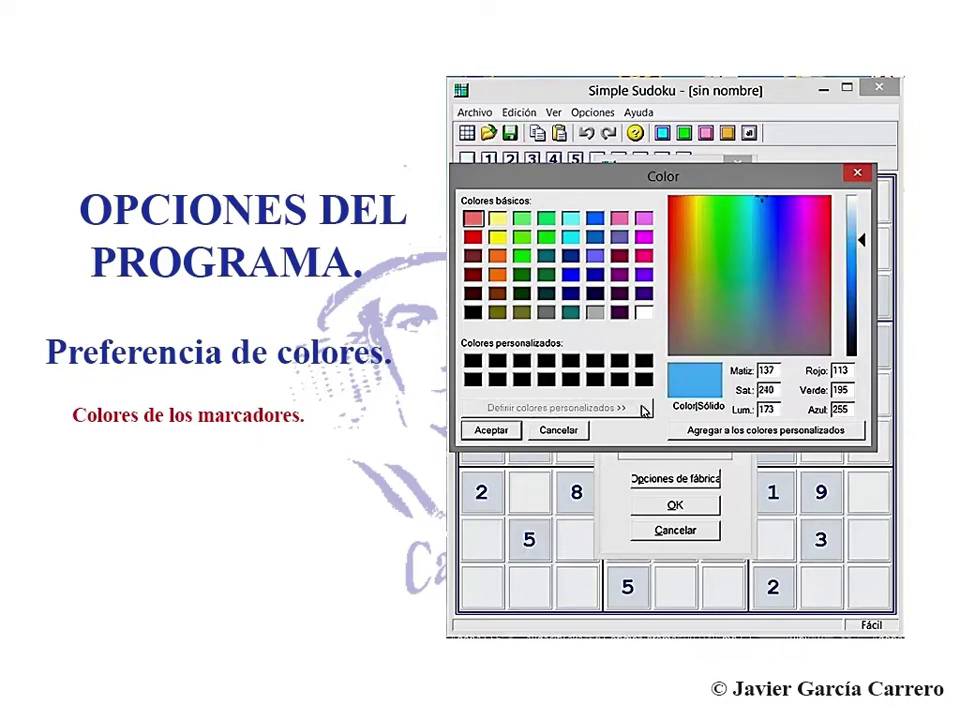
pyautogui.click(505, 432)
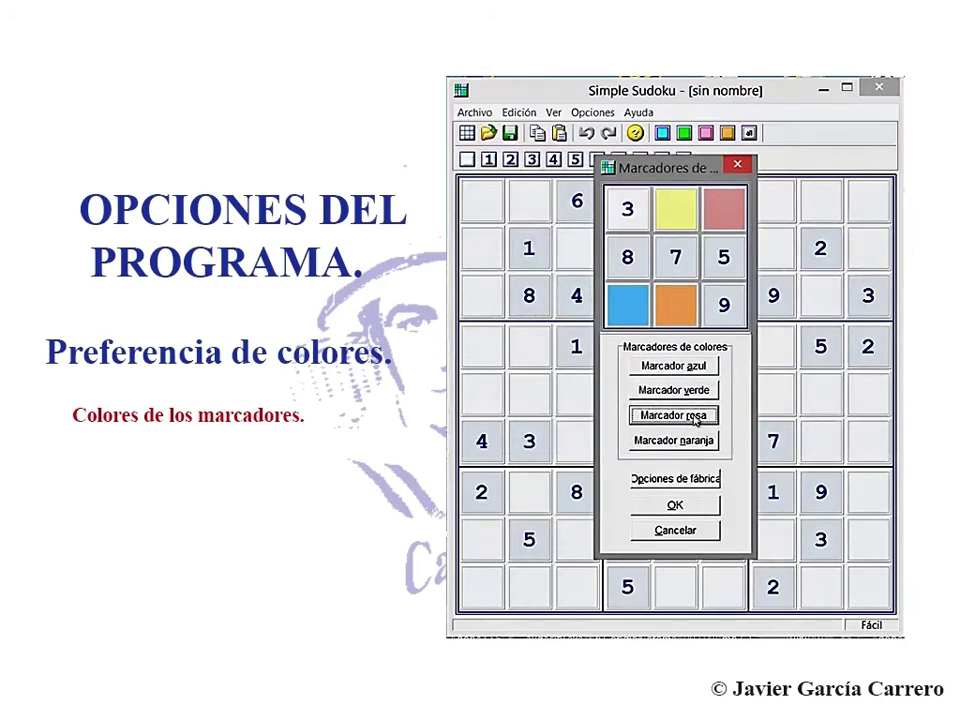
# Step: Change the orange marker's colour to red 118, green 134 and blue 75, and save the marker colours
pyautogui.click(686, 444)
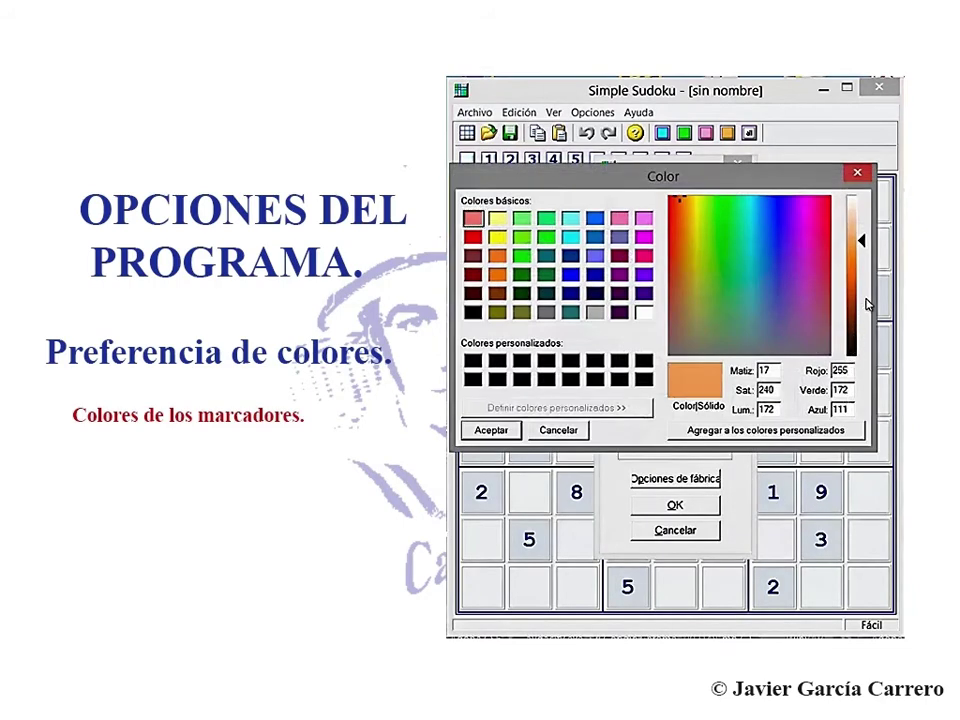
pyautogui.press('BackSpace')
pyautogui.press('BackSpace')
pyautogui.press('BackSpace')
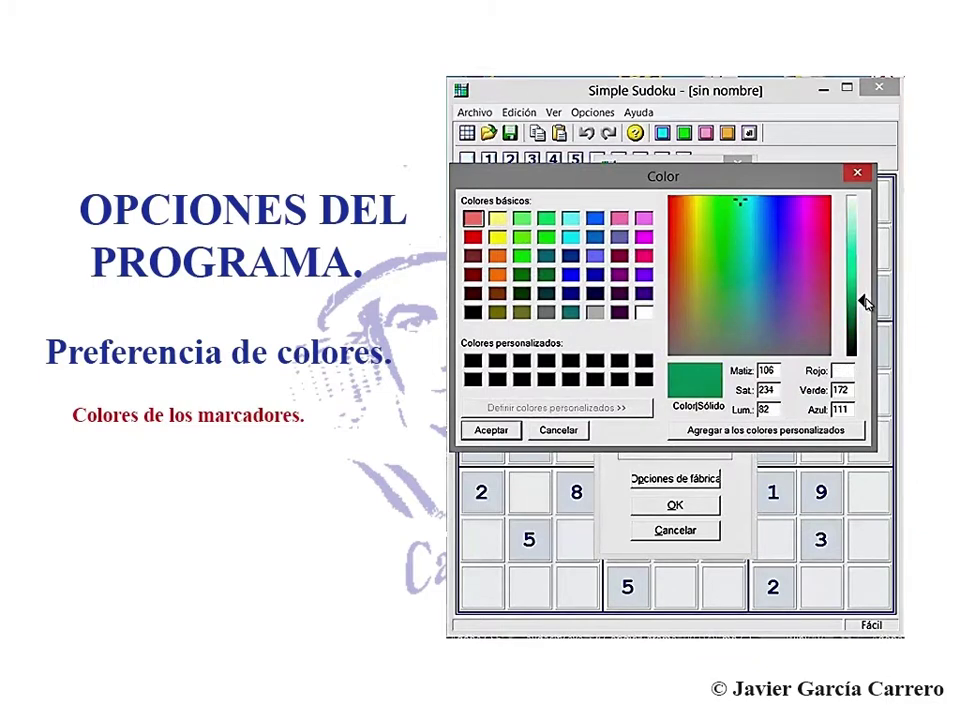
pyautogui.write('118')
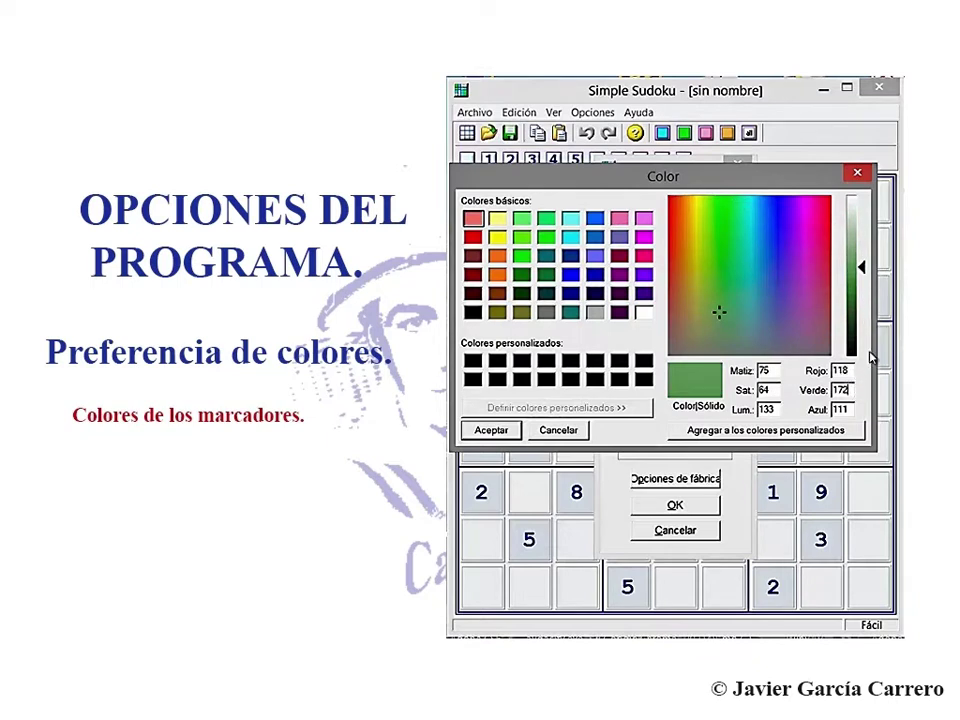
pyautogui.press('BackSpace')
pyautogui.press('BackSpace')
pyautogui.press('BackSpace')
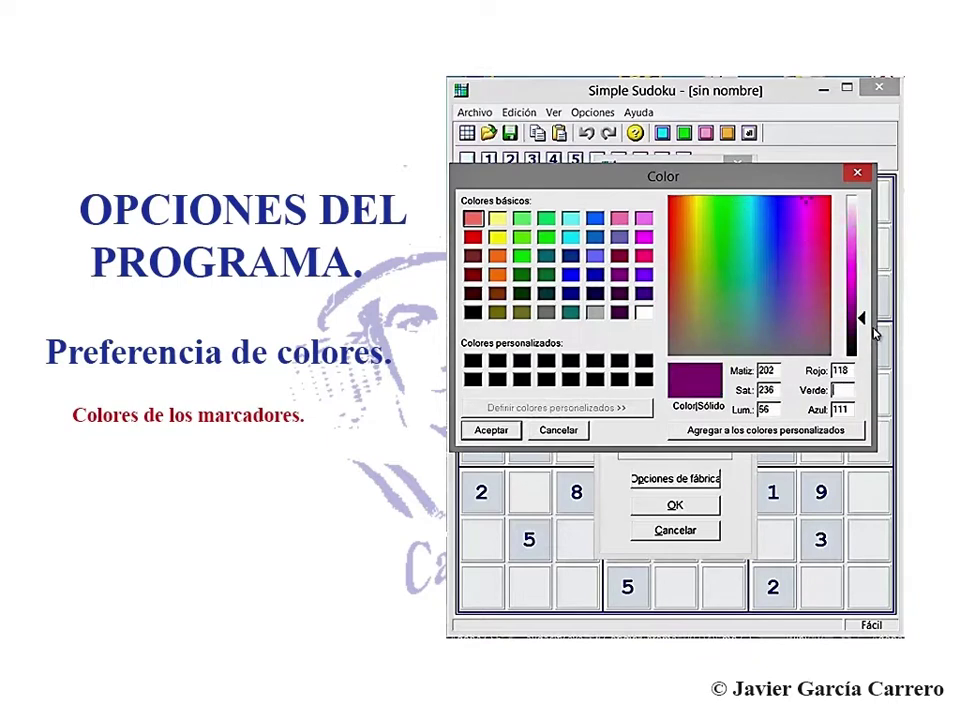
pyautogui.write('134')
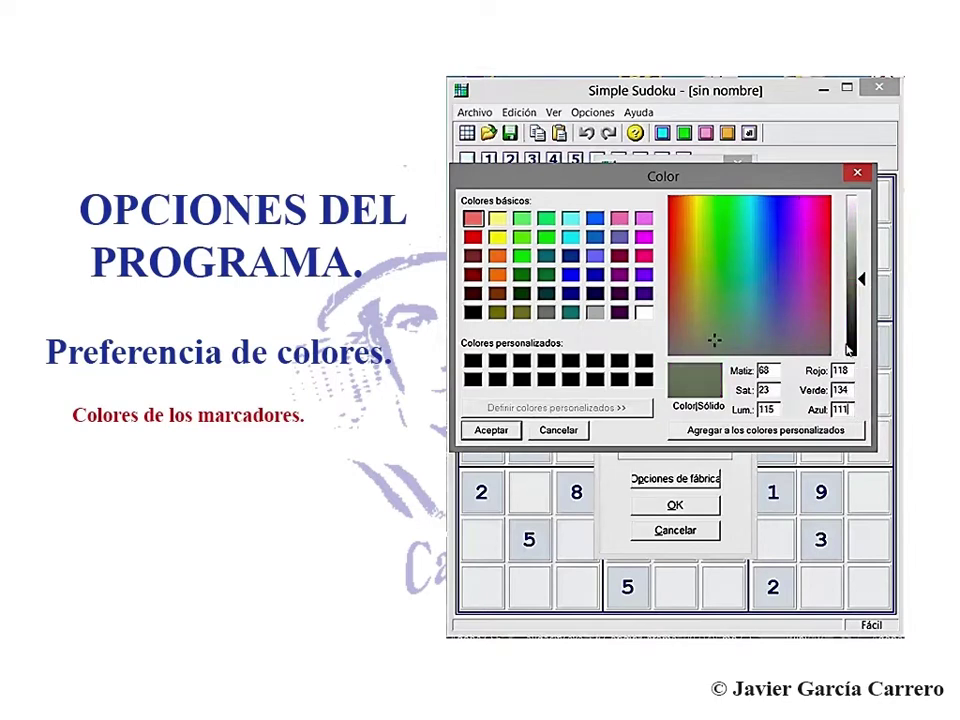
pyautogui.press('BackSpace')
pyautogui.press('BackSpace')
pyautogui.press('BackSpace')
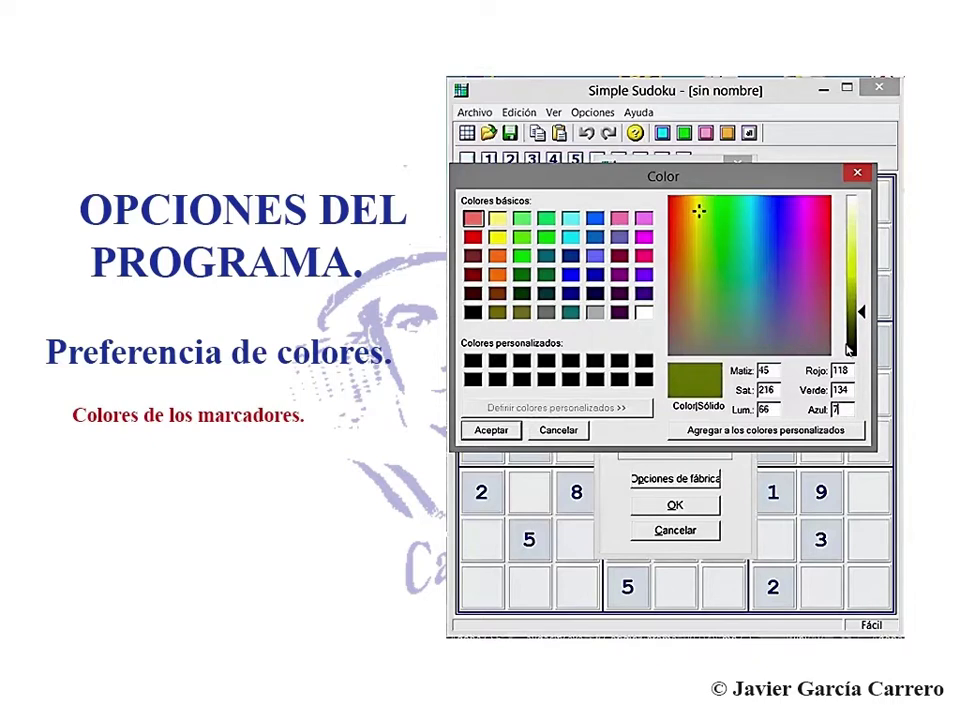
pyautogui.write('75')
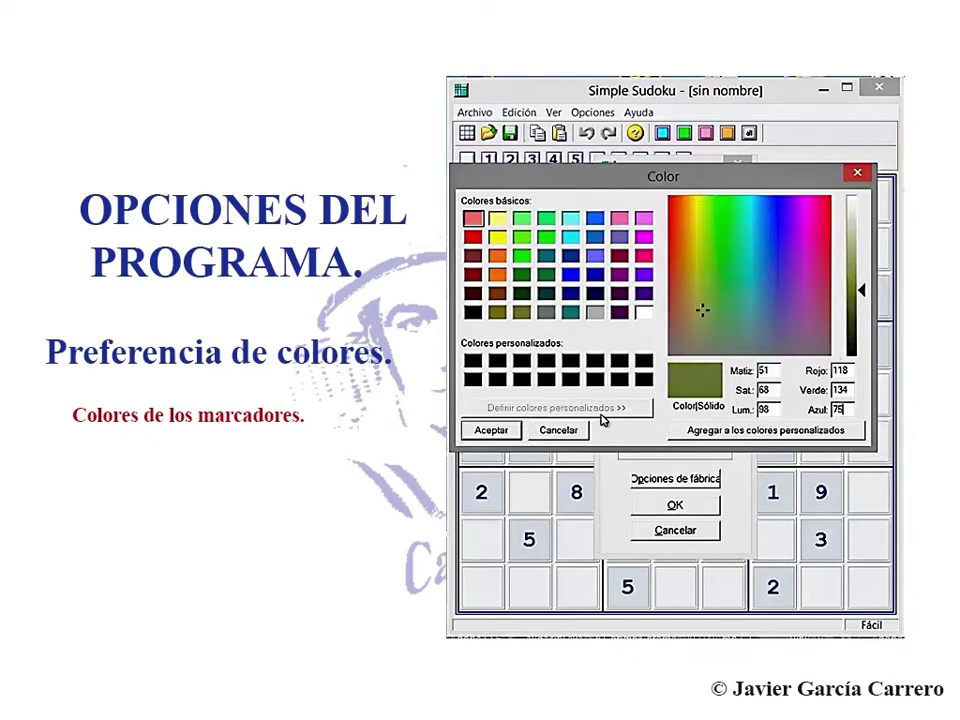
pyautogui.click(490, 431)
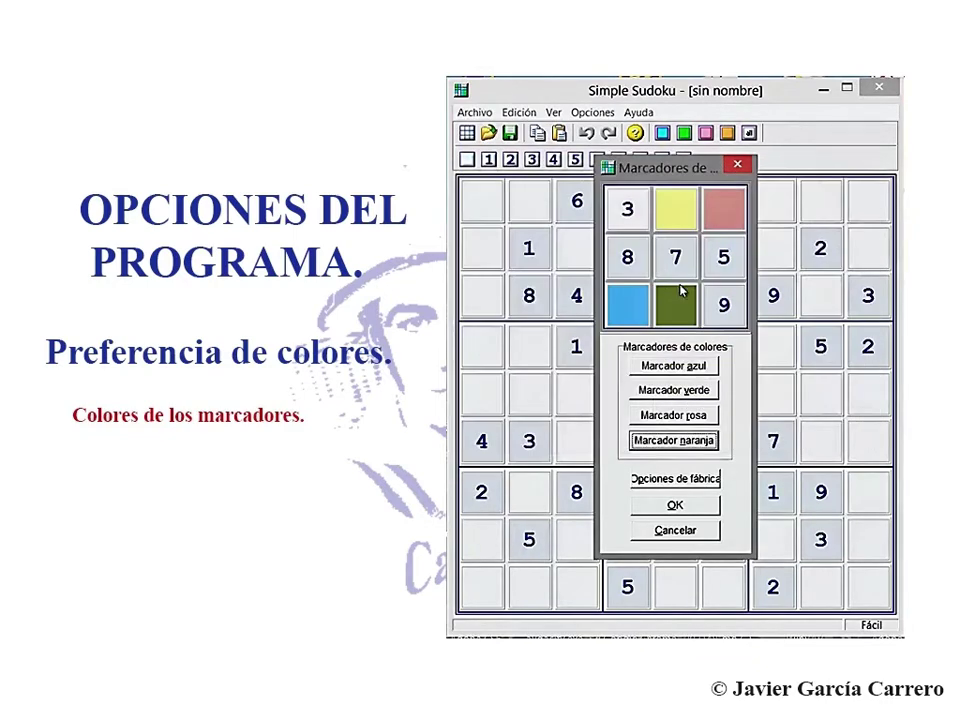
pyautogui.click(676, 507)
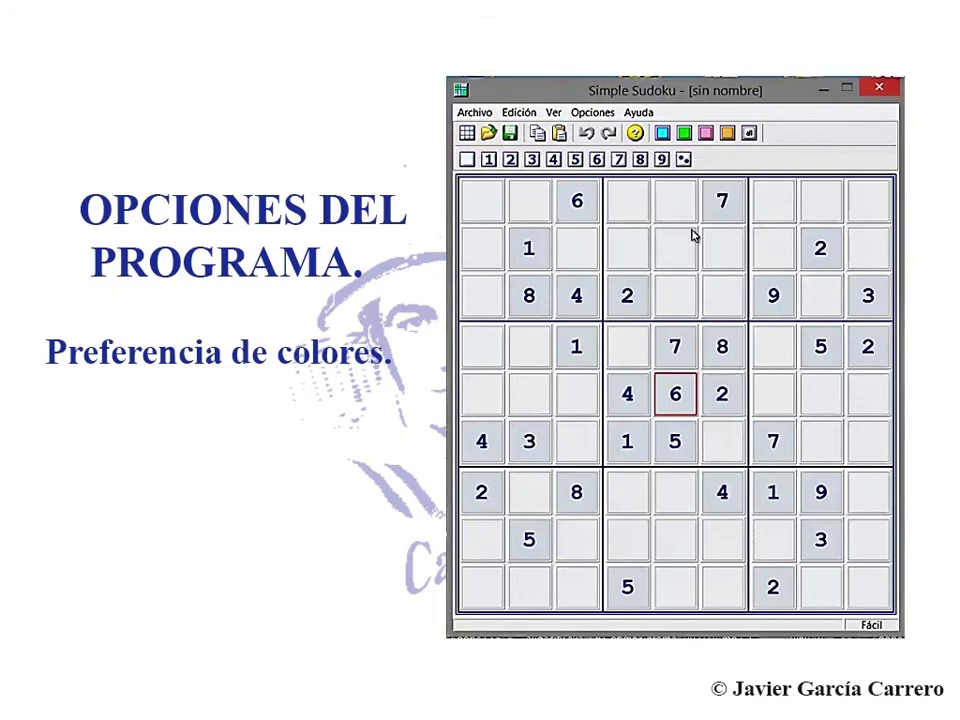
# Step: Open the general colour preferences and bring up the colour choice for the dark cells (Oscuros)
pyautogui.click(595, 112)
pyautogui.moveTo(638, 113)
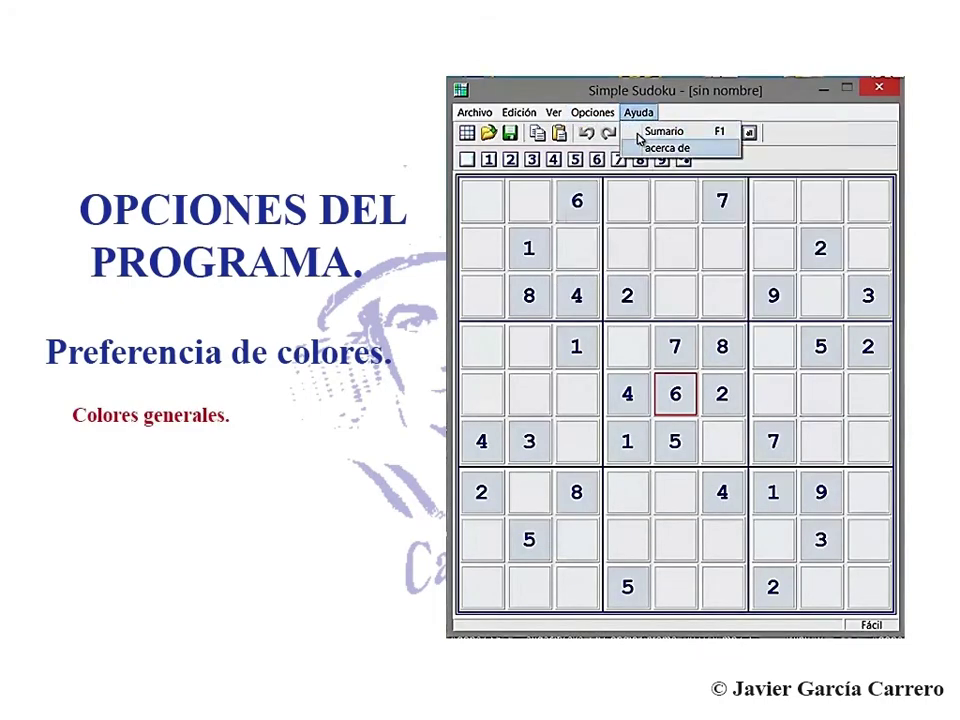
pyautogui.moveTo(592, 112)
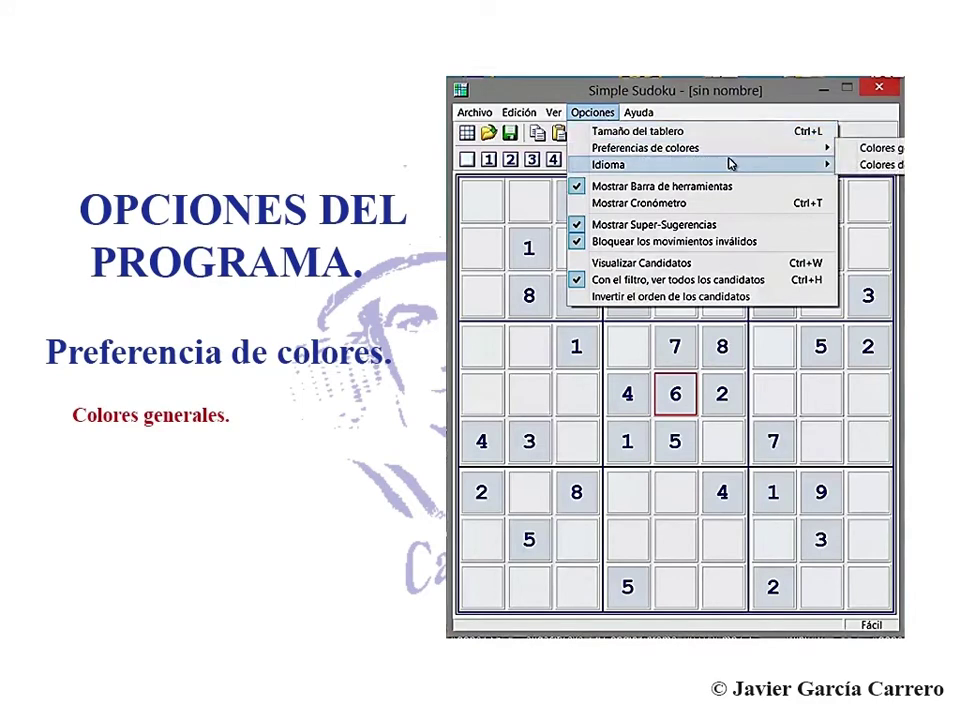
pyautogui.click(877, 149)
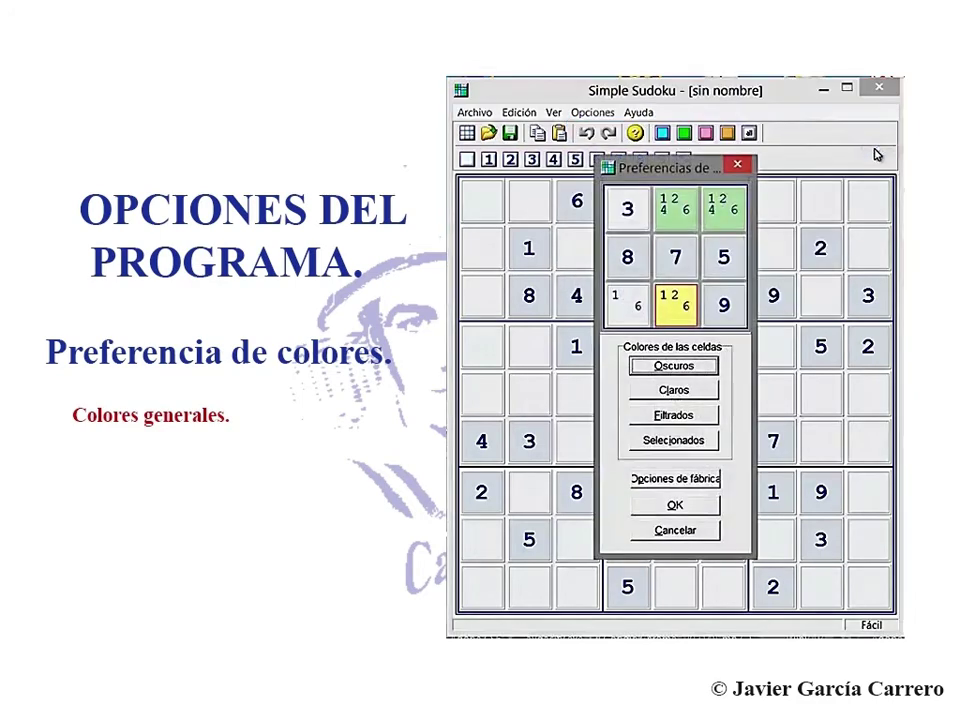
pyautogui.click(676, 366)
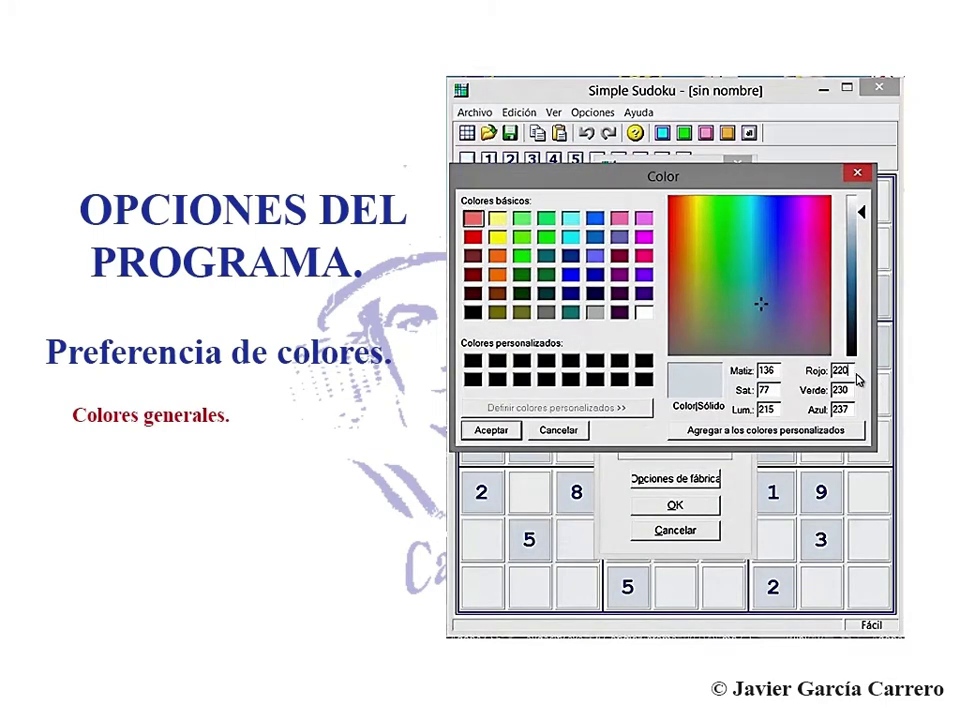
# Step: Set the red component of the dark cells' colour to 255 and raise its luminance to 240
pyautogui.press('BackSpace')
pyautogui.press('BackSpace')
pyautogui.press('BackSpace')
pyautogui.write('22')
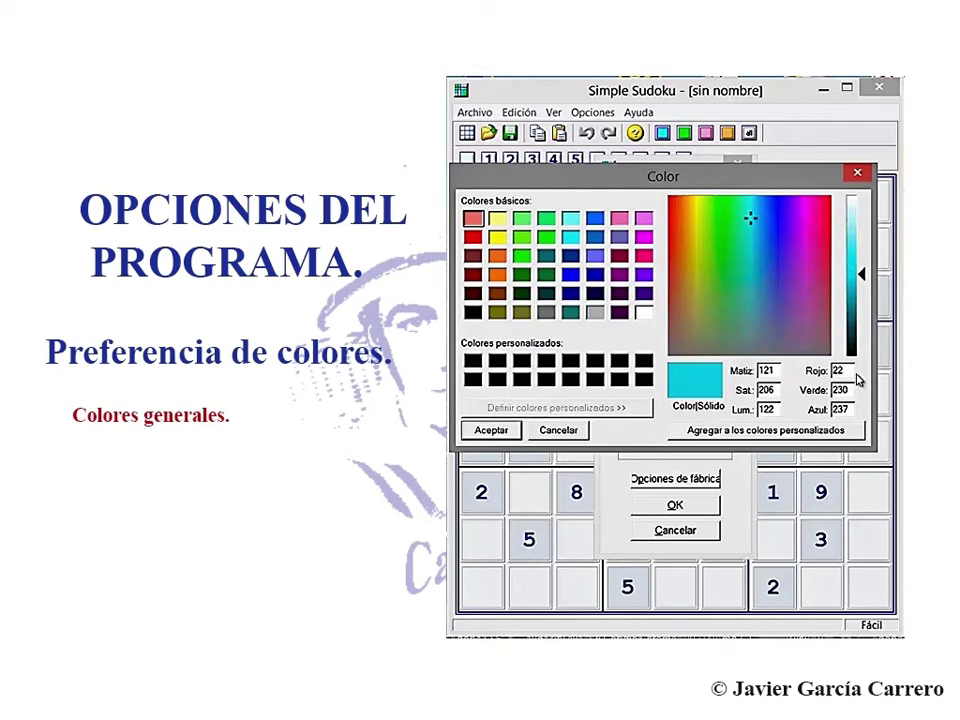
pyautogui.press('BackSpace')
pyautogui.write('55')
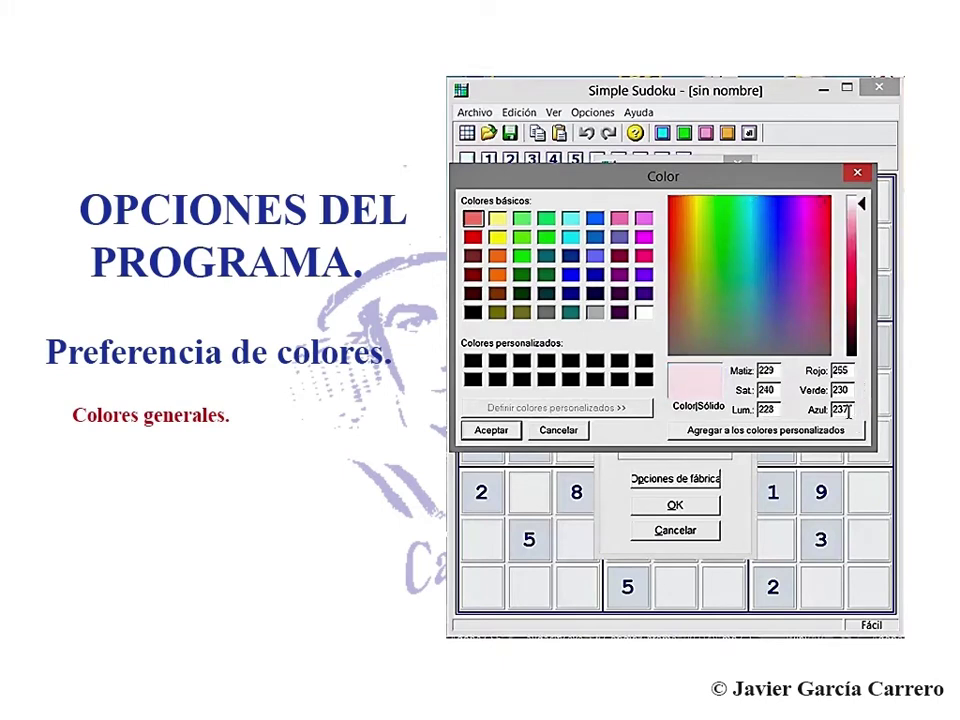
pyautogui.click(862, 203)
pyautogui.moveTo(864, 205); pyautogui.dragTo(864, 196)
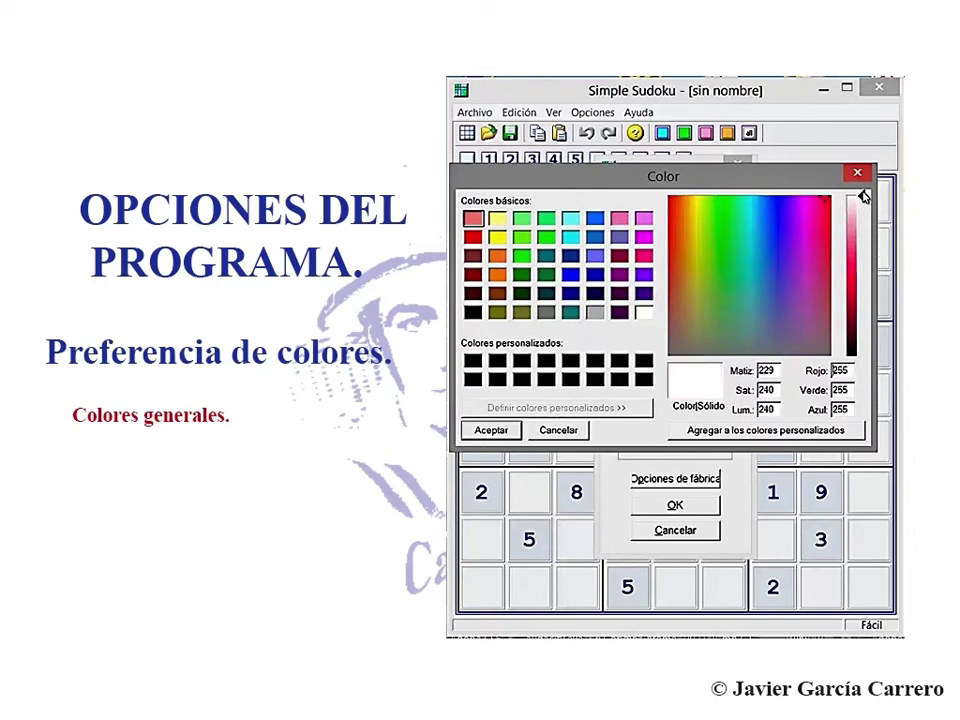
# Step: Choose the basic colour white for the dark cells and accept it
pyautogui.click(854, 390)
pyautogui.click(643, 312)
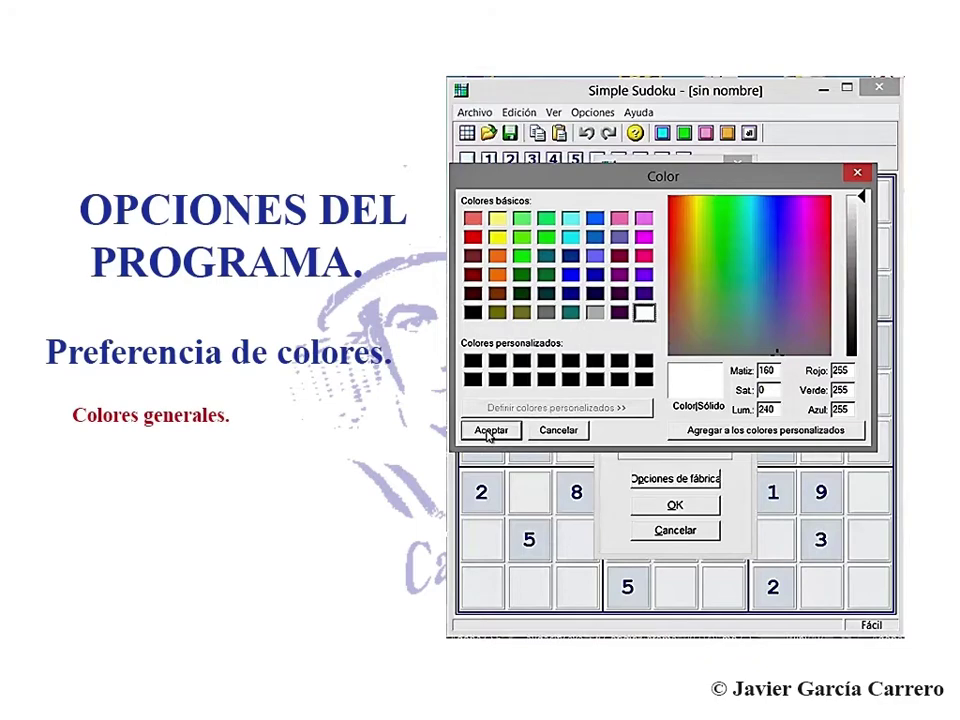
pyautogui.click(497, 429)
# Step: Set the colour of the light cells (Claros) to the basic colour white and accept it
pyautogui.click(677, 391)
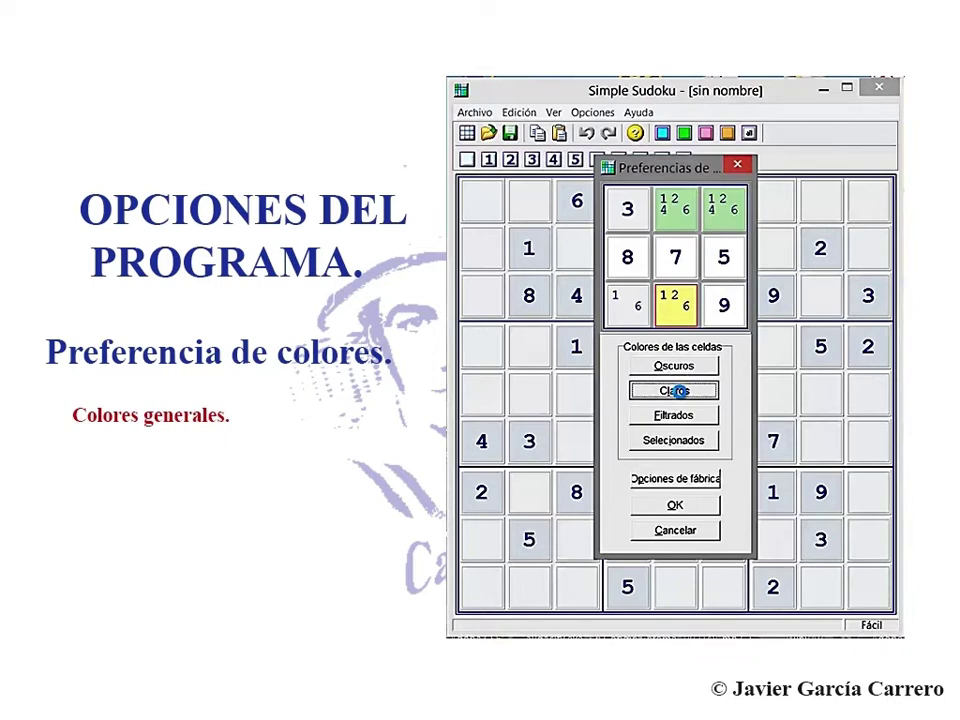
pyautogui.click(677, 391)
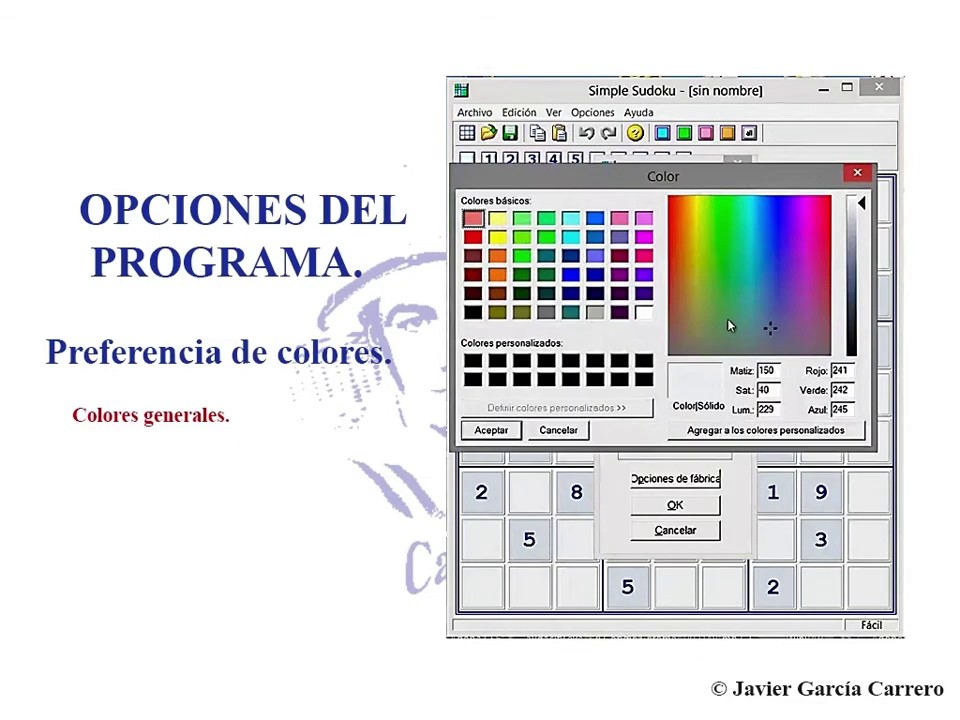
pyautogui.click(646, 314)
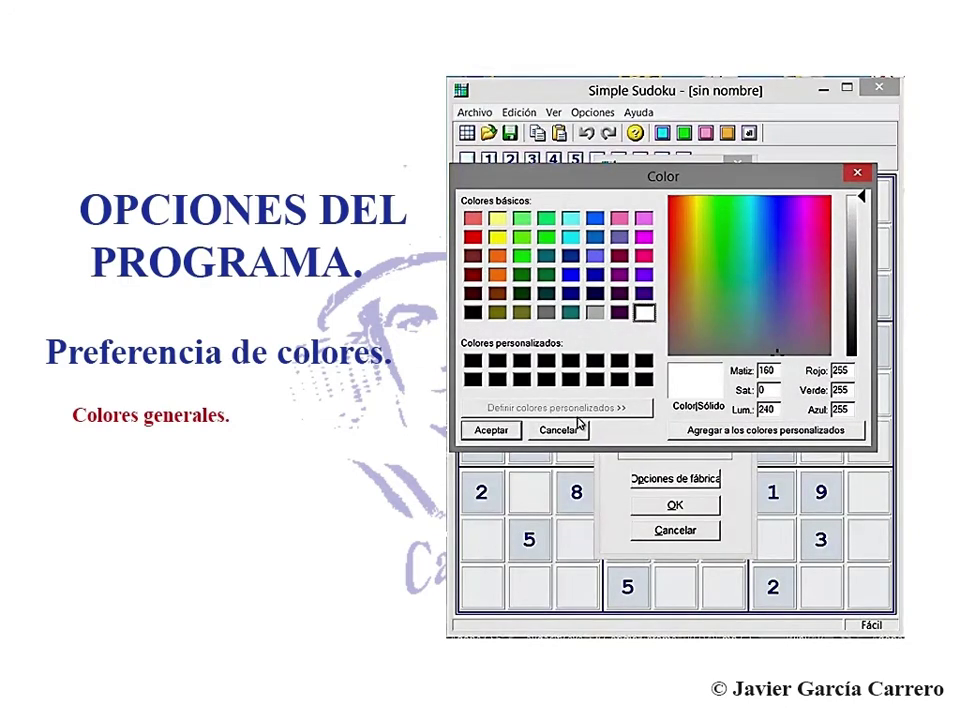
pyautogui.click(489, 432)
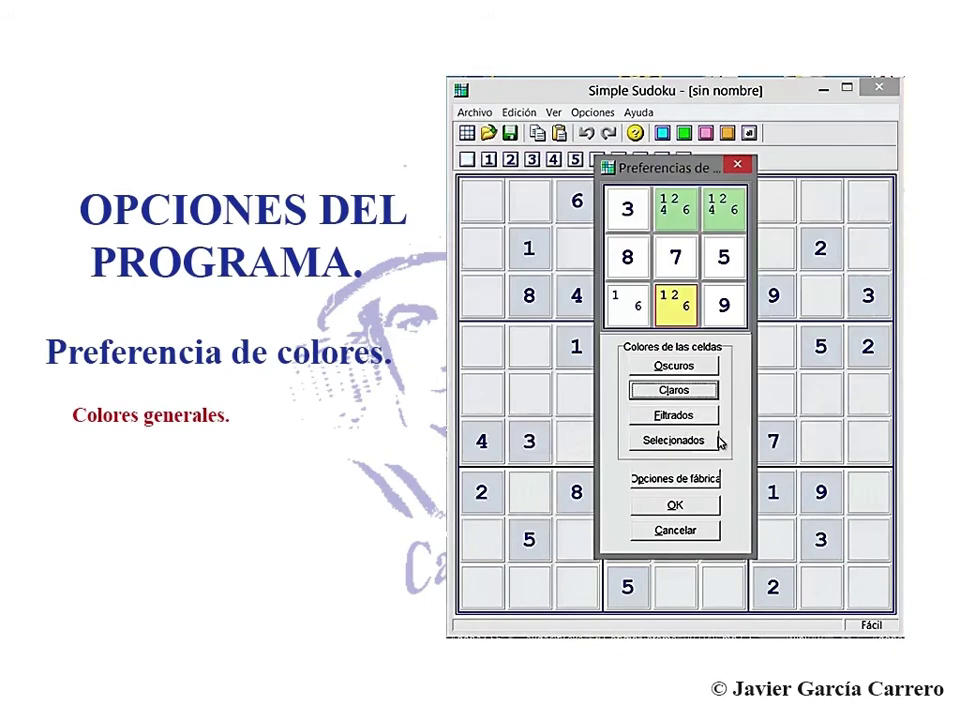
# Step: Set the red component of the filtered cells' colour (Filtrados) to 255 and the green component to 172
pyautogui.click(671, 418)
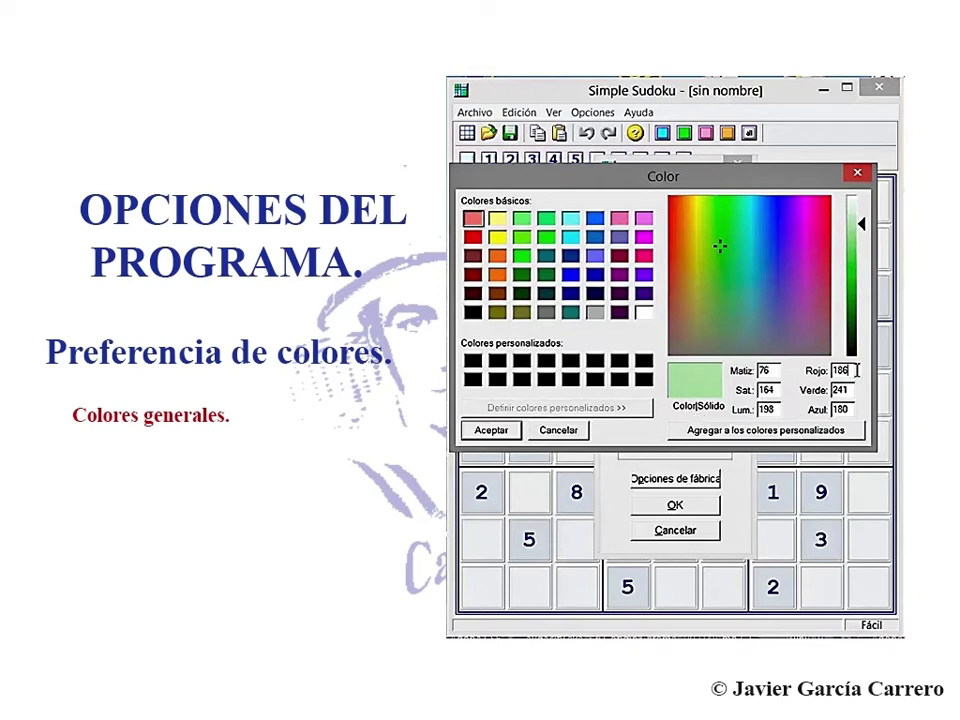
pyautogui.press('BackSpace')
pyautogui.press('BackSpace')
pyautogui.press('BackSpace')
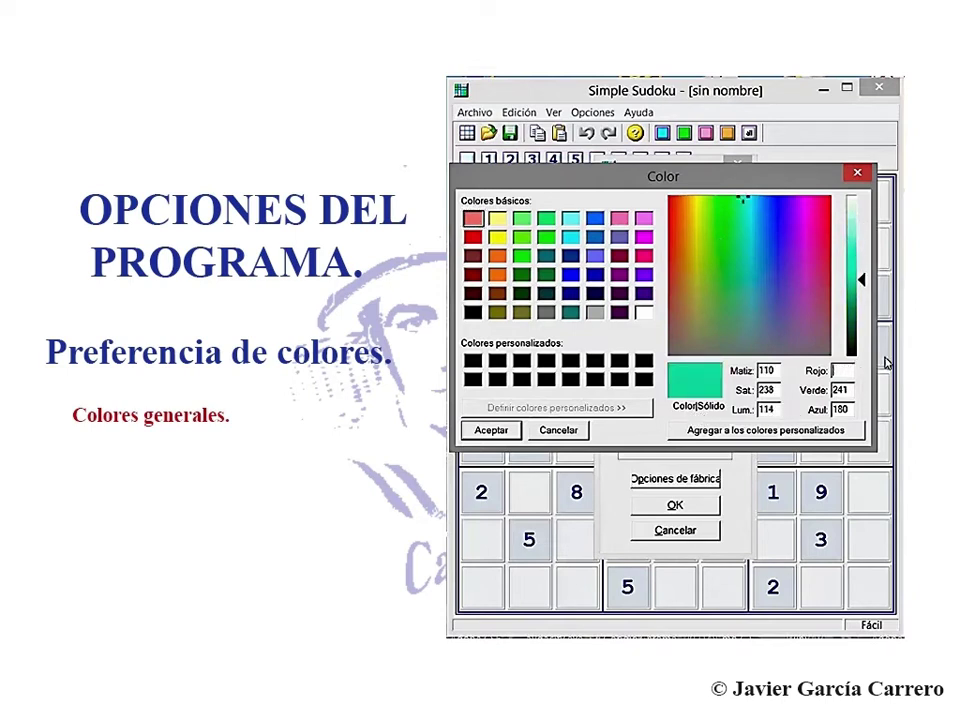
pyautogui.write('255')
pyautogui.click(846, 390)
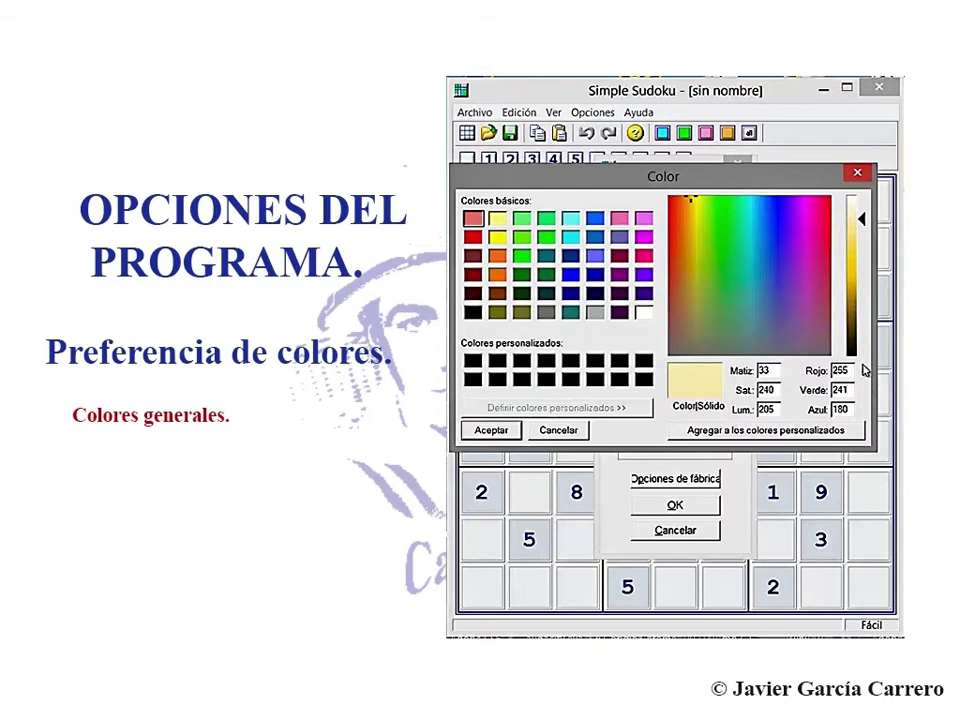
pyautogui.press('BackSpace')
pyautogui.press('BackSpace')
pyautogui.press('BackSpace')
pyautogui.write('1')
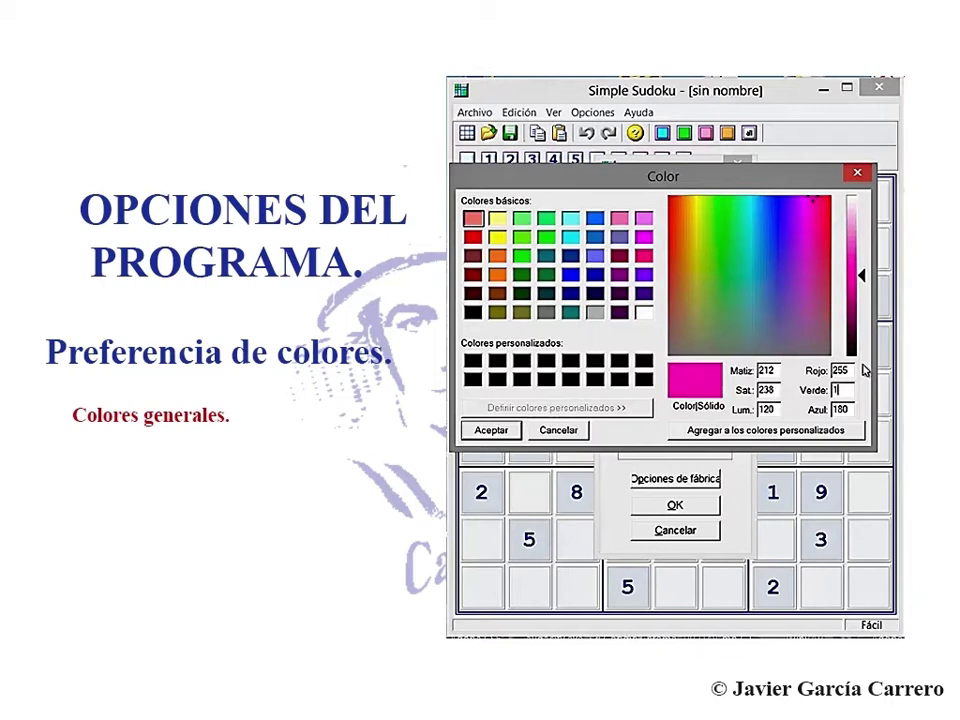
pyautogui.write('72')
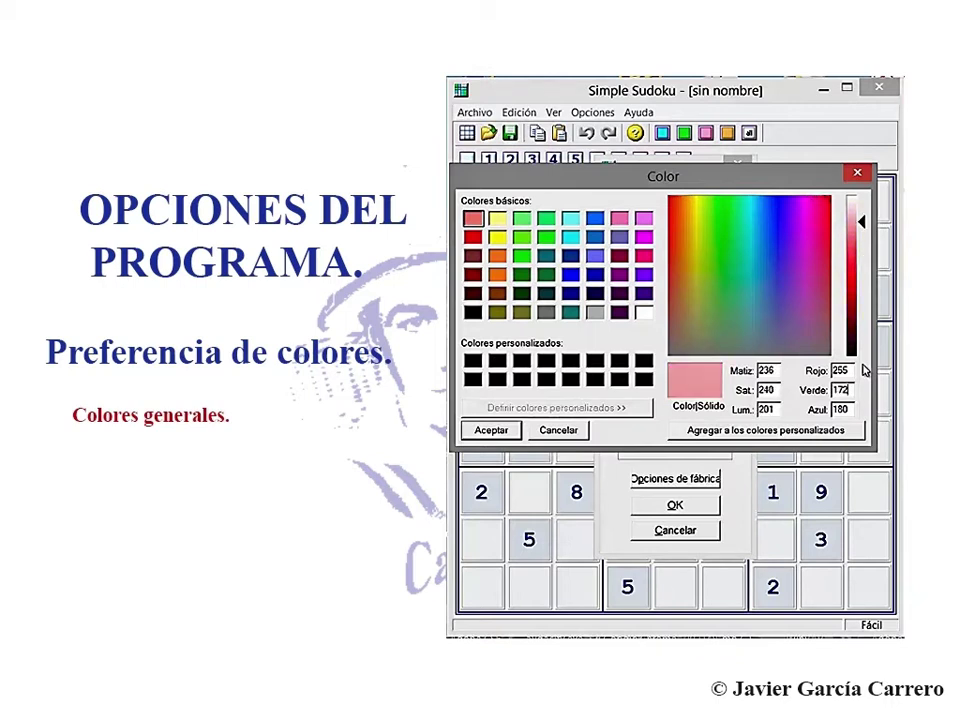
# Step: Set the blue component of the filtered cells' colour to 111 and accept the colour
pyautogui.click(862, 408)
pyautogui.press('BackSpace')
pyautogui.press('BackSpace')
pyautogui.press('BackSpace')
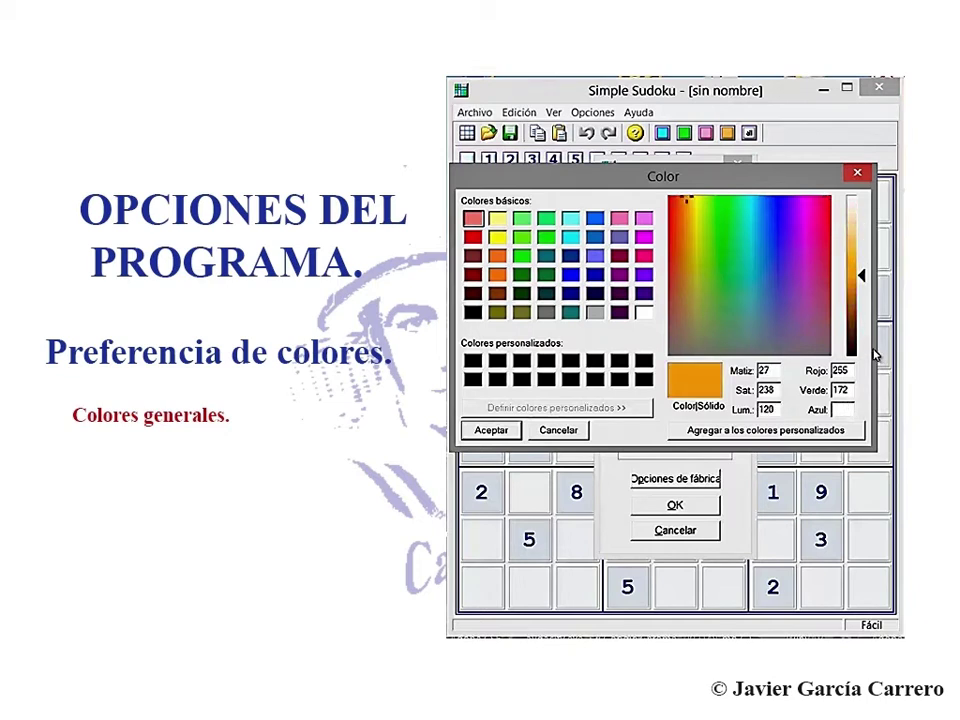
pyautogui.write('111')
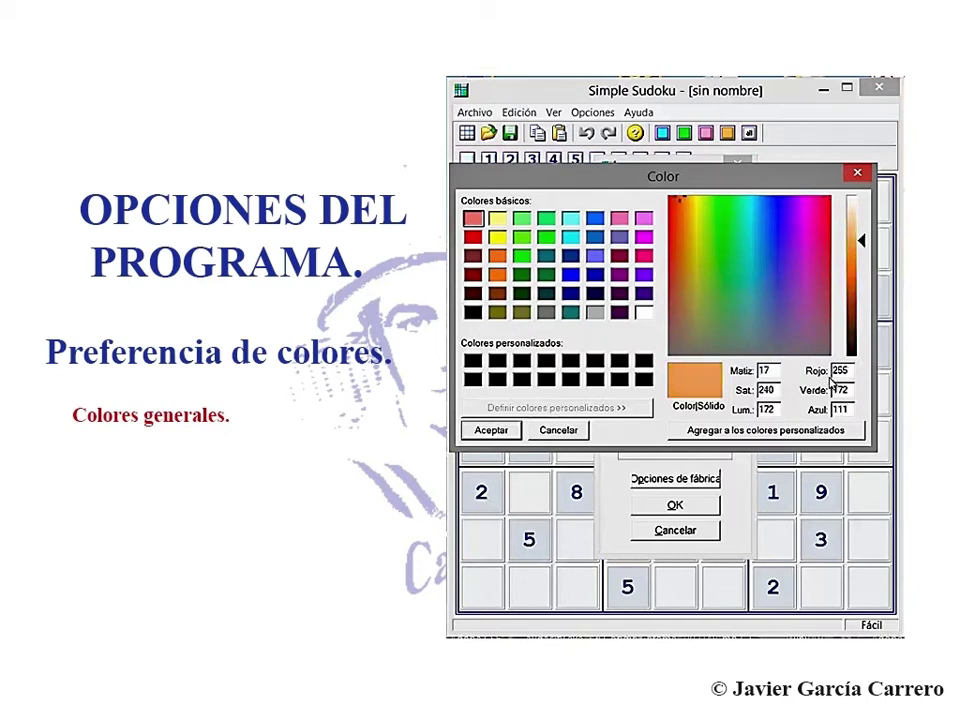
pyautogui.click(491, 431)
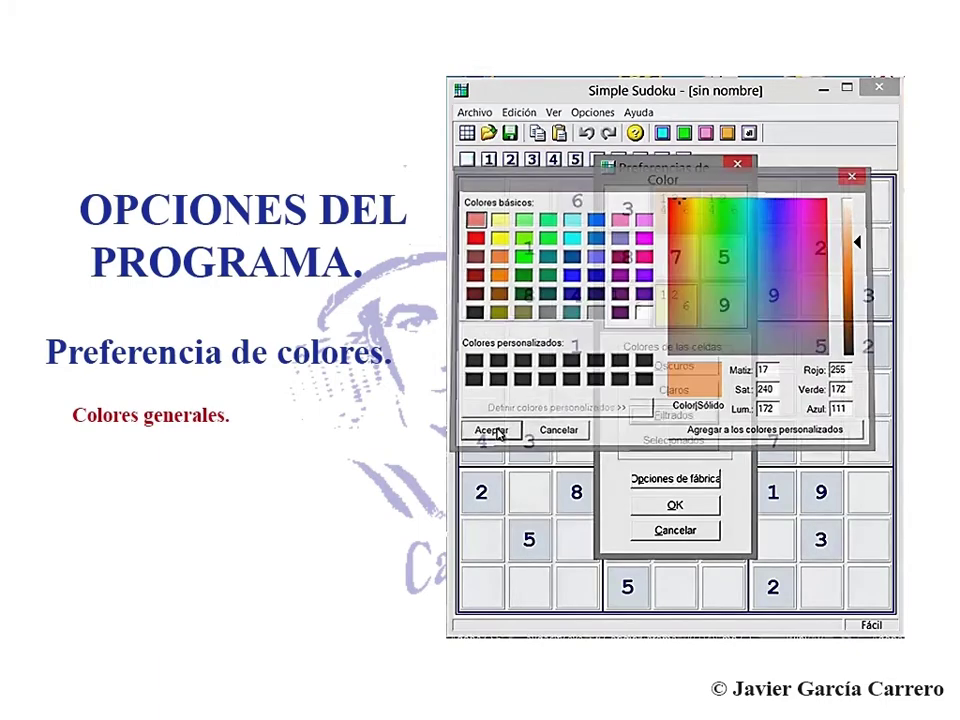
# Step: Review the selected cells' colour (Seleccionados), accept it as it is, and save the general colour preferences
pyautogui.click(687, 441)
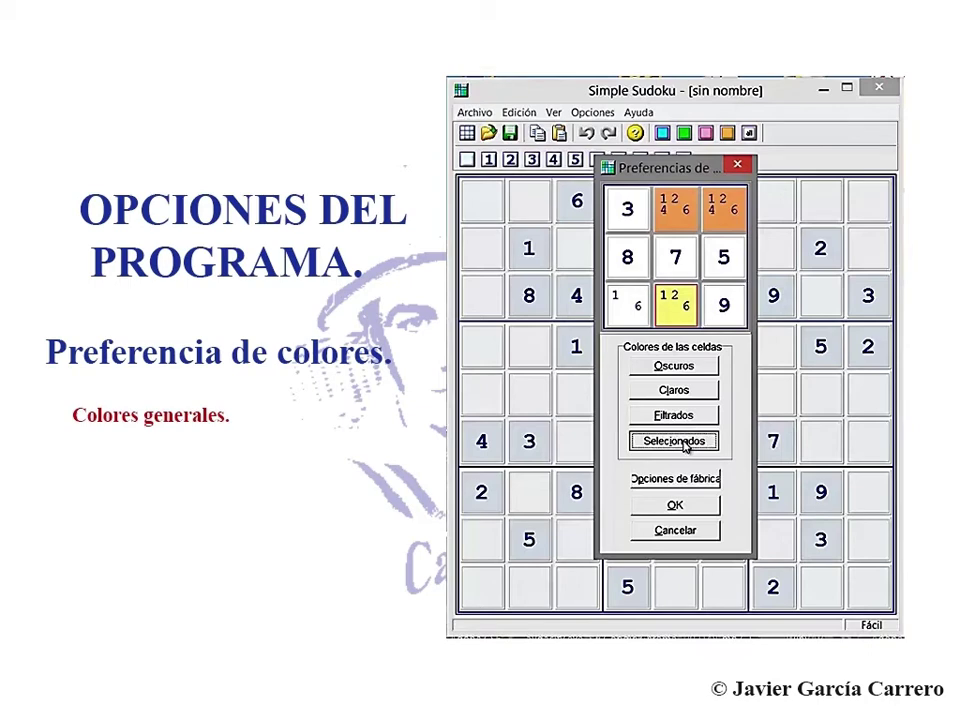
pyautogui.click(684, 442)
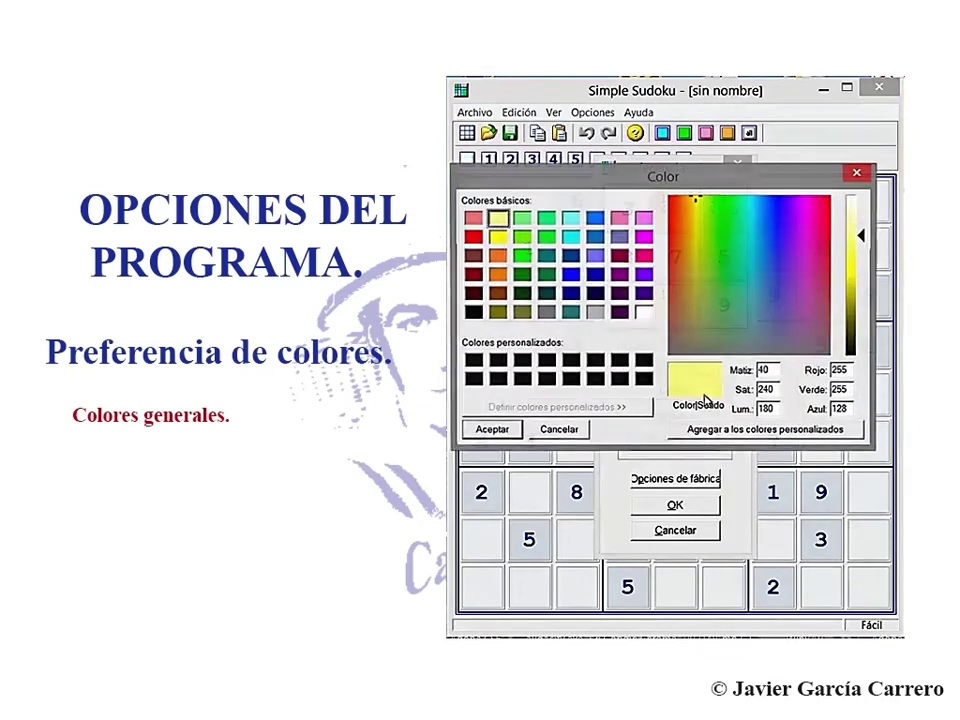
pyautogui.click(852, 369)
pyautogui.click(852, 409)
pyautogui.click(506, 431)
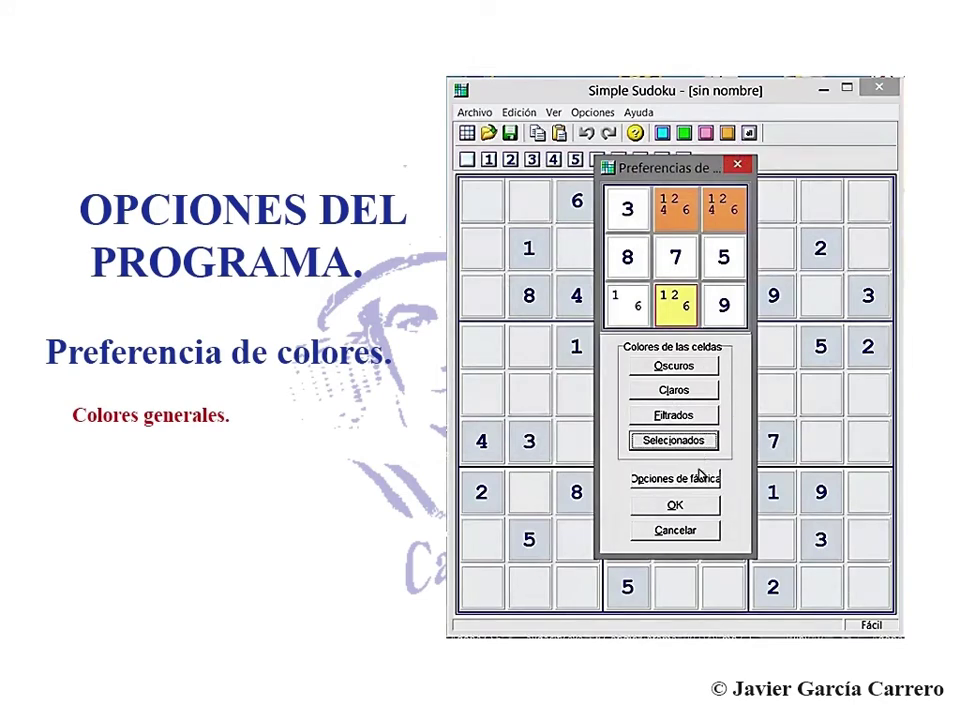
pyautogui.click(685, 507)
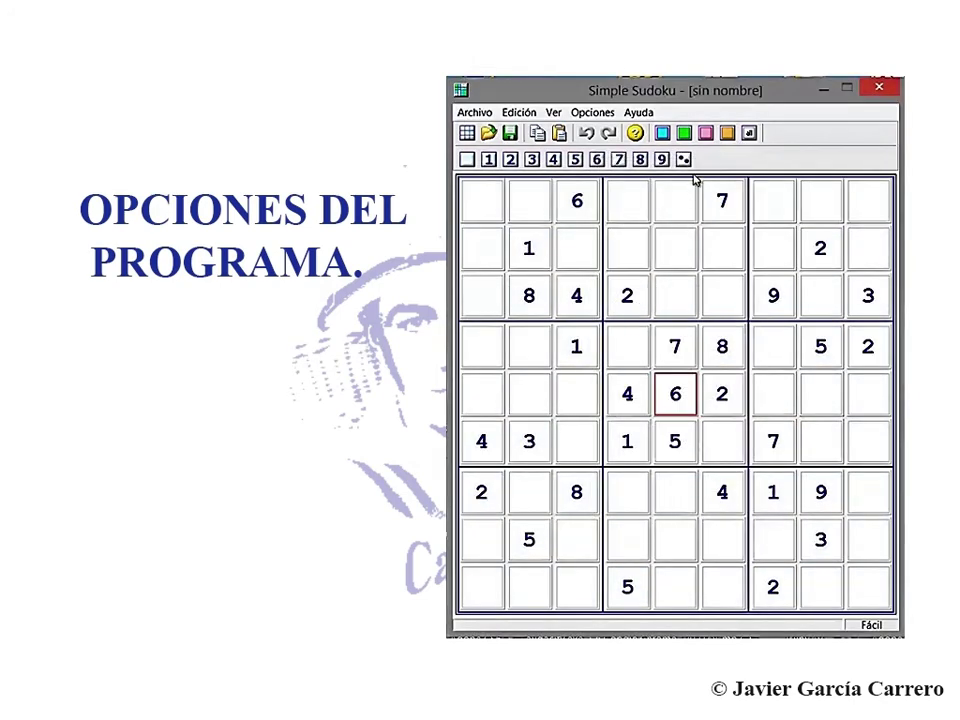
# Step: Turn on the program options for showing the timer (Mostrar Cronómetro) and displaying the candidates (Visualizar Candidatos)
pyautogui.click(590, 117)
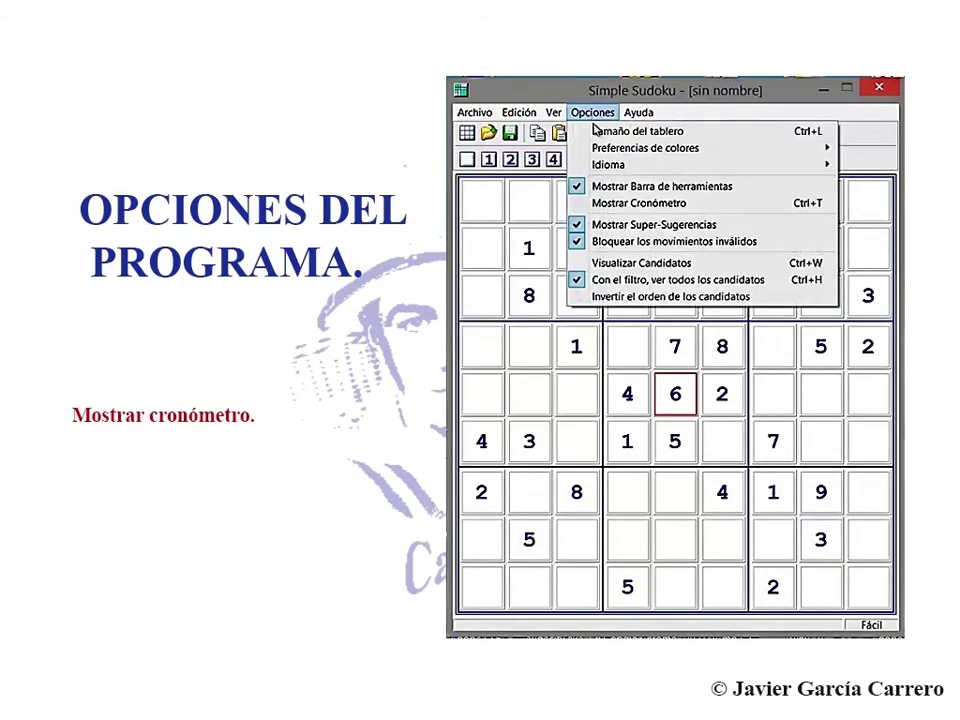
pyautogui.click(630, 204)
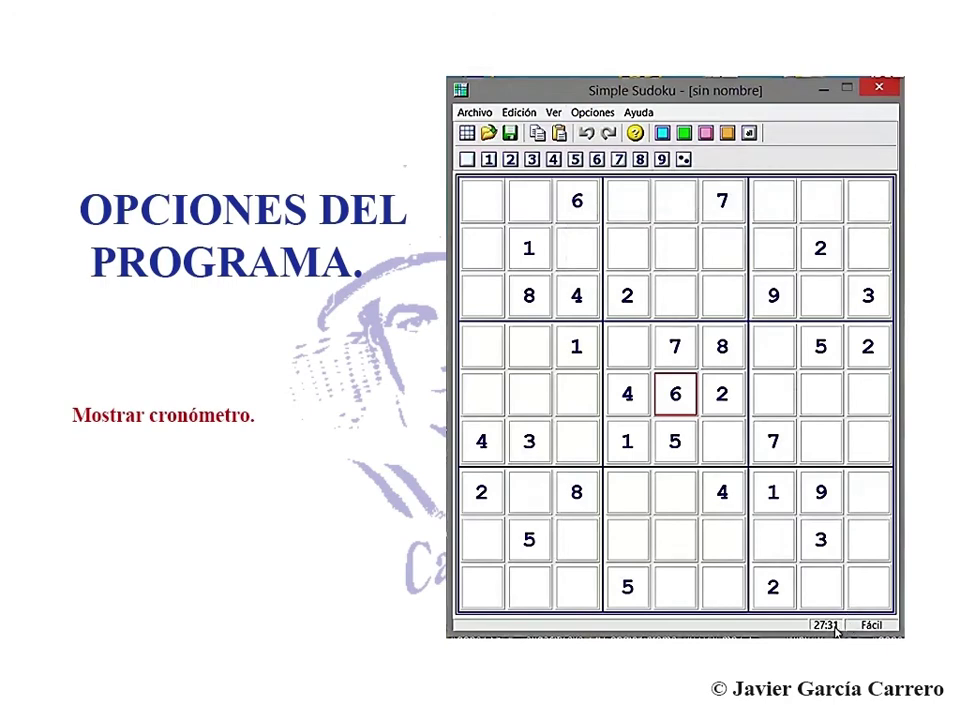
pyautogui.click(596, 114)
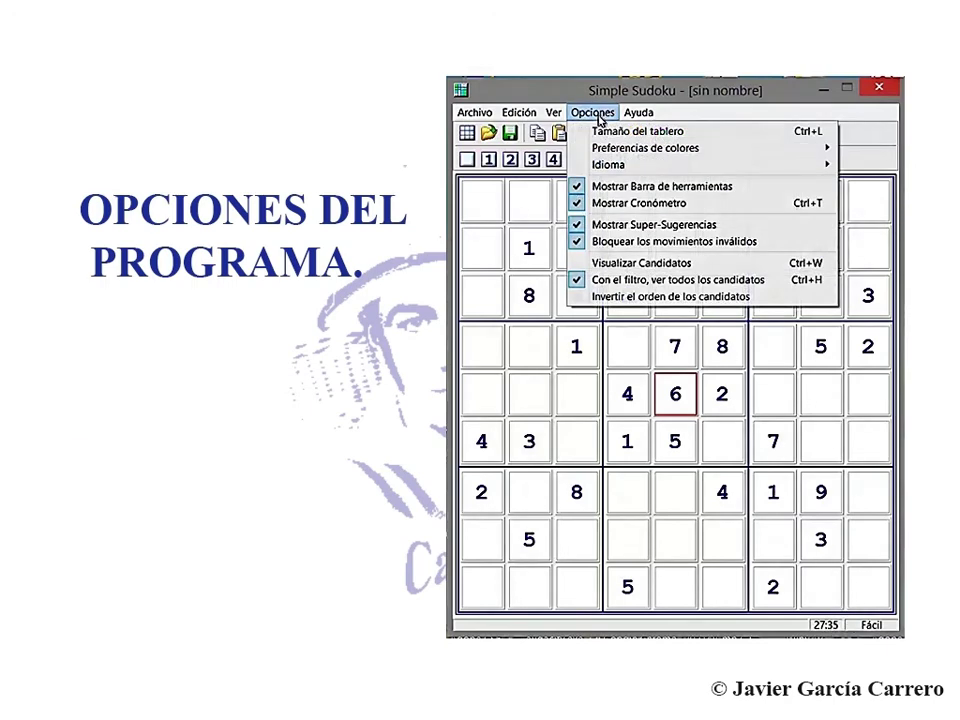
pyautogui.click(631, 264)
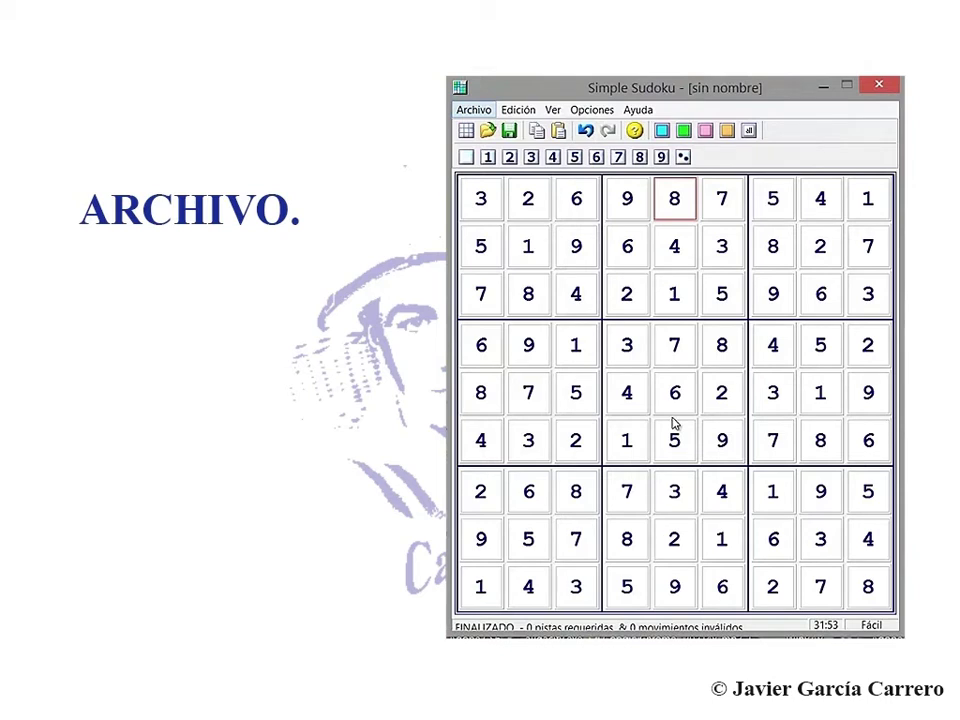
# Step: Start a new game at the Difícil level
pyautogui.press('Down')
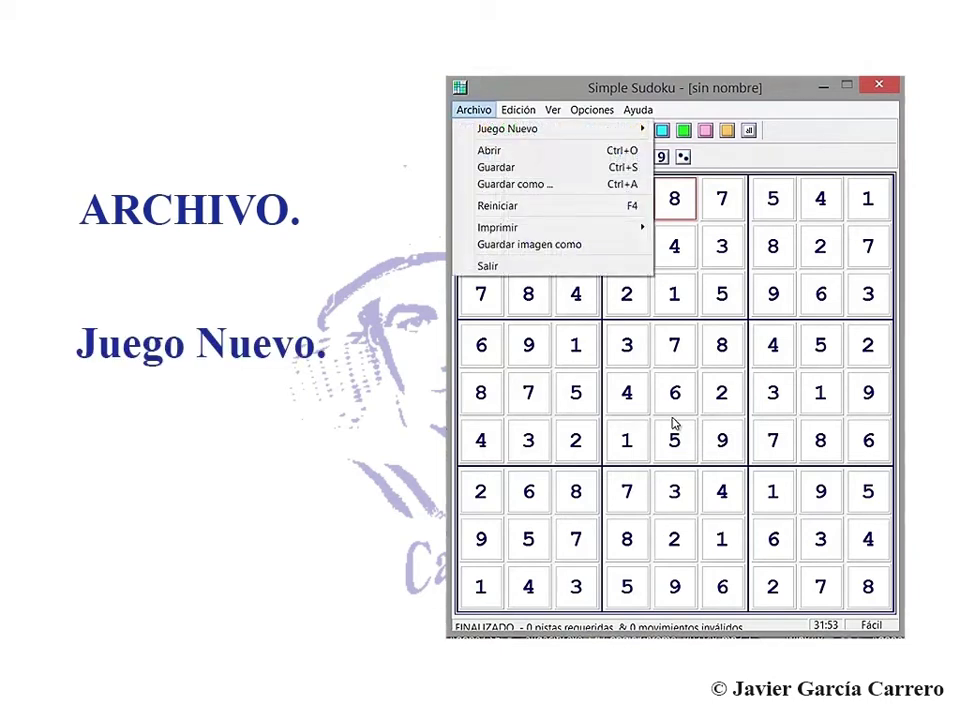
pyautogui.press('Down')
pyautogui.press('Right')
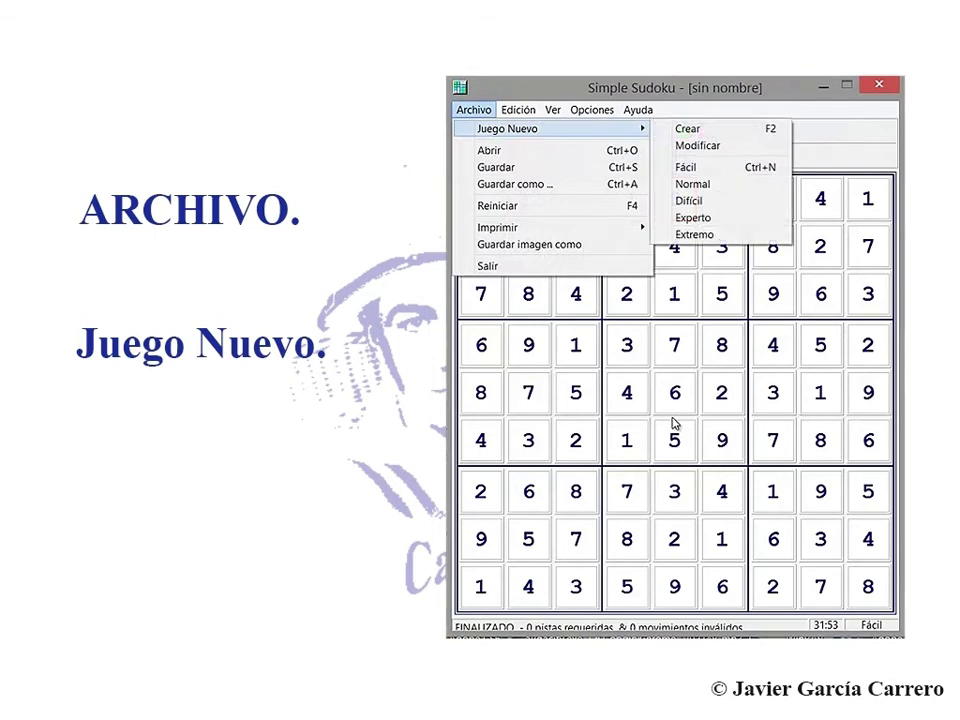
pyautogui.press('Down')
pyautogui.press('Down')
pyautogui.press('Down')
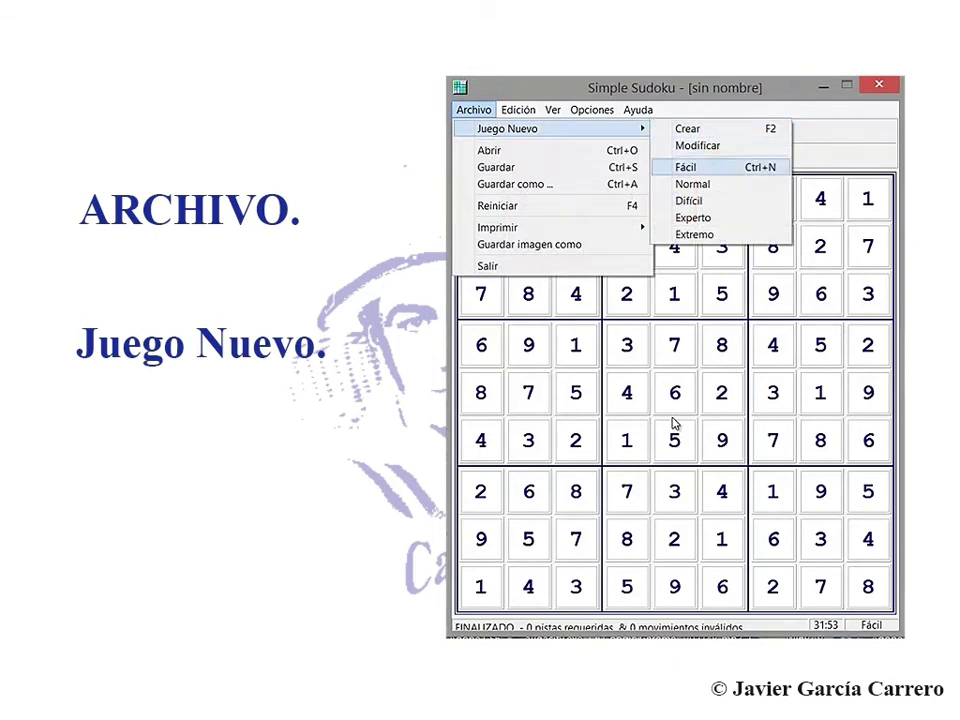
pyautogui.press('Down')
pyautogui.press('Down')
pyautogui.press('Down')
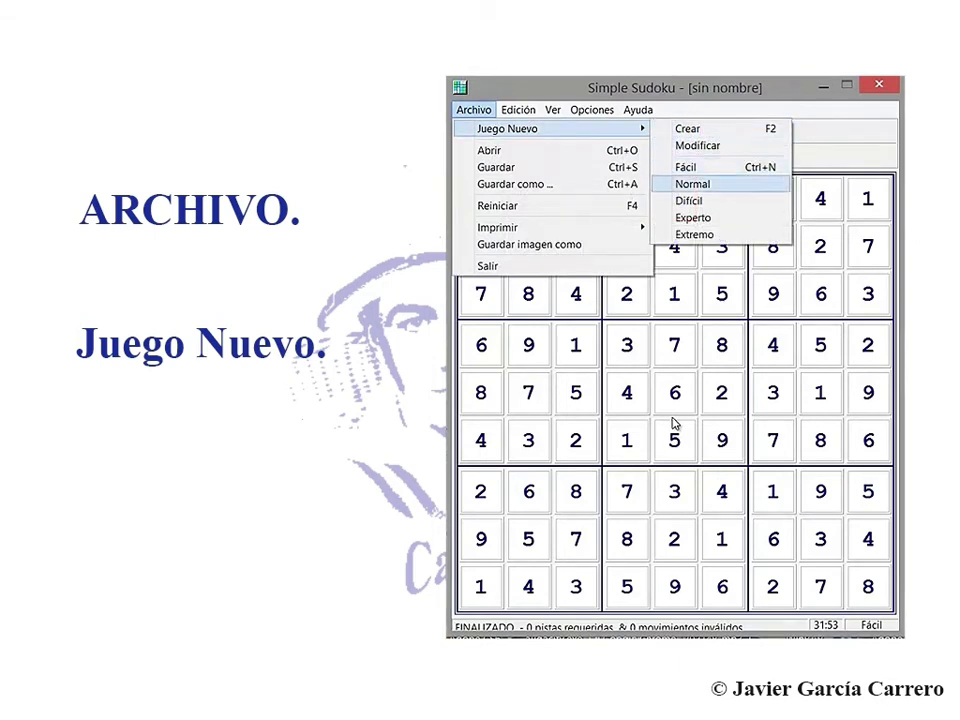
pyautogui.press('Up')
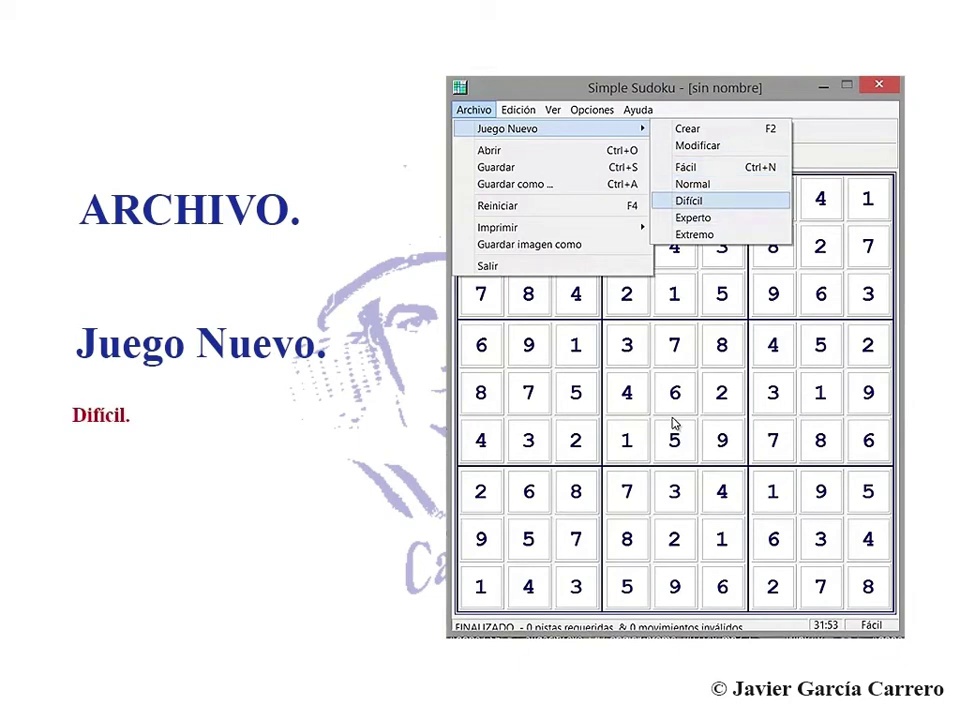
pyautogui.press('Return')
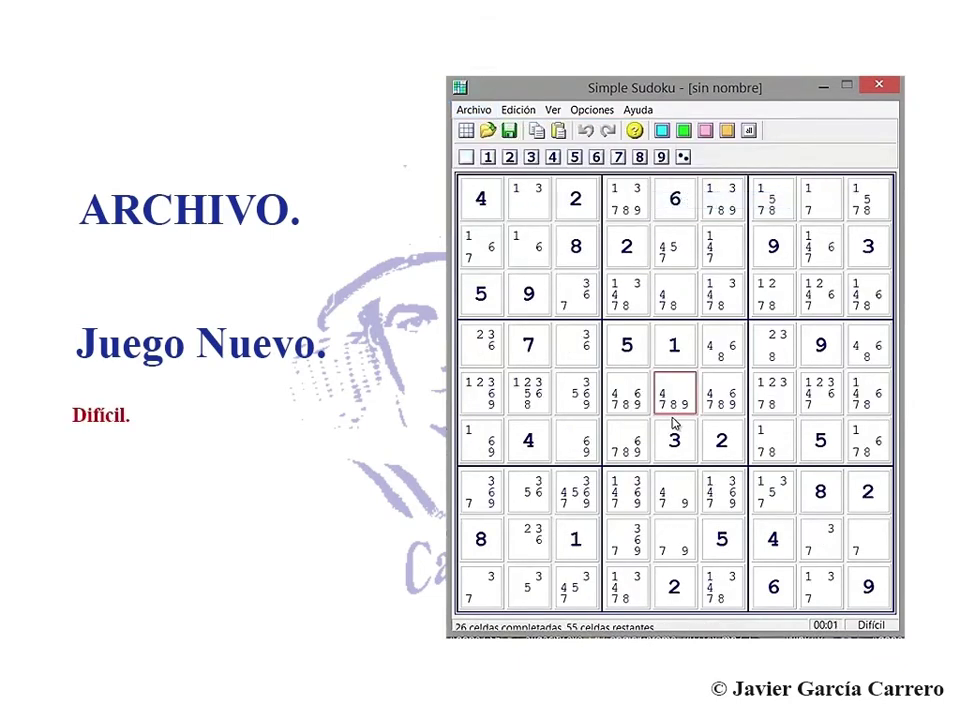
# Step: Start creating a new puzzle with the Crear option and agree to abandon the current game
pyautogui.hotkey('alt', 'a')
pyautogui.press('Down')
pyautogui.press('Right')
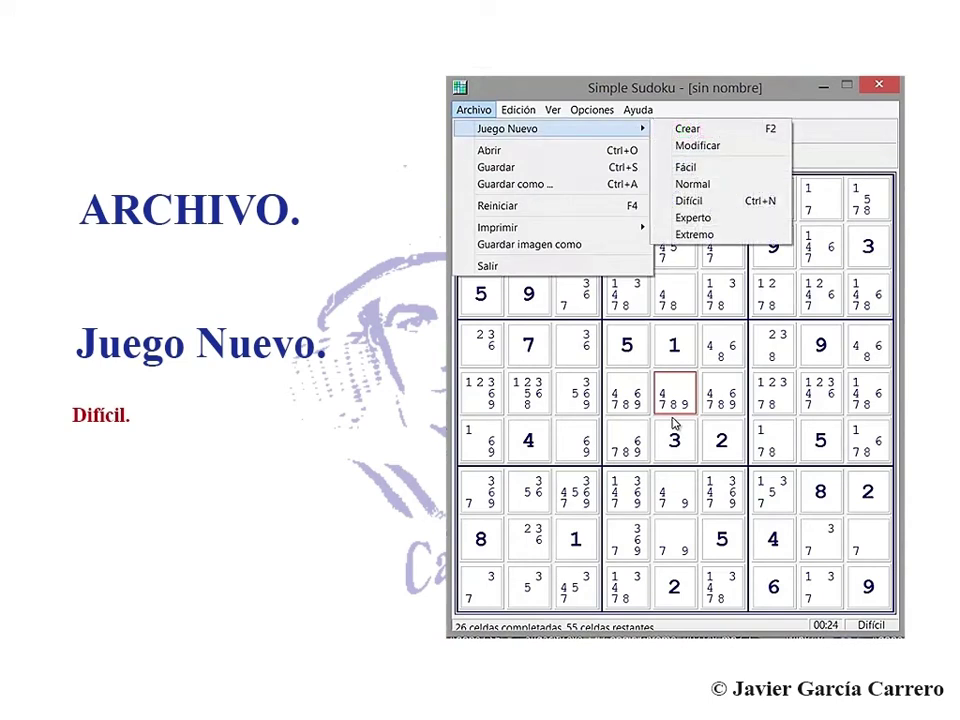
pyautogui.press('Down')
pyautogui.press('Up')
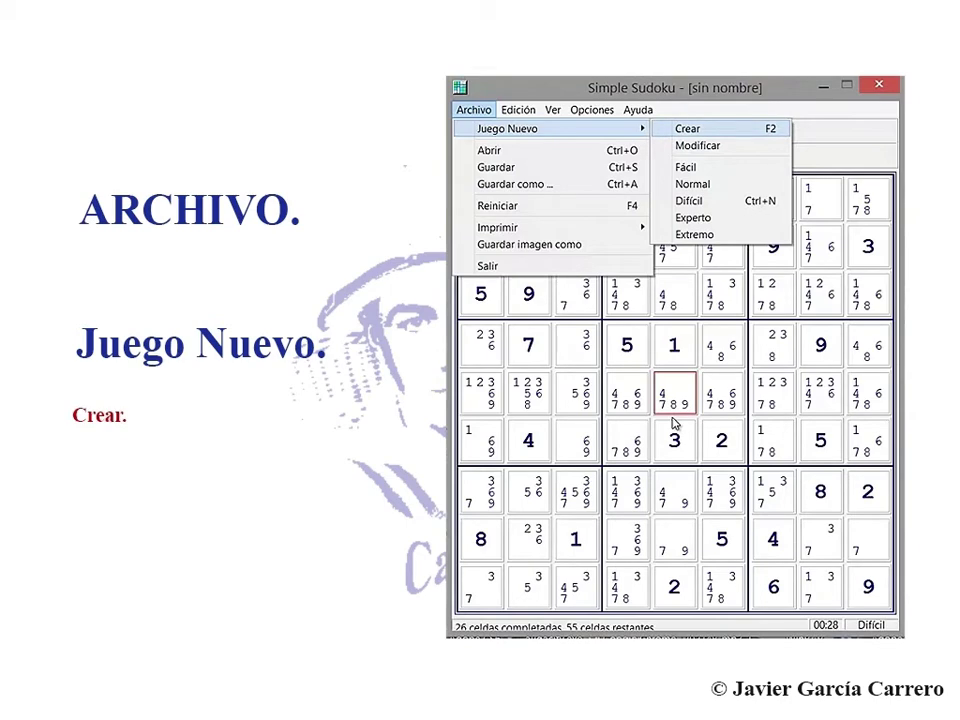
pyautogui.press('Return')
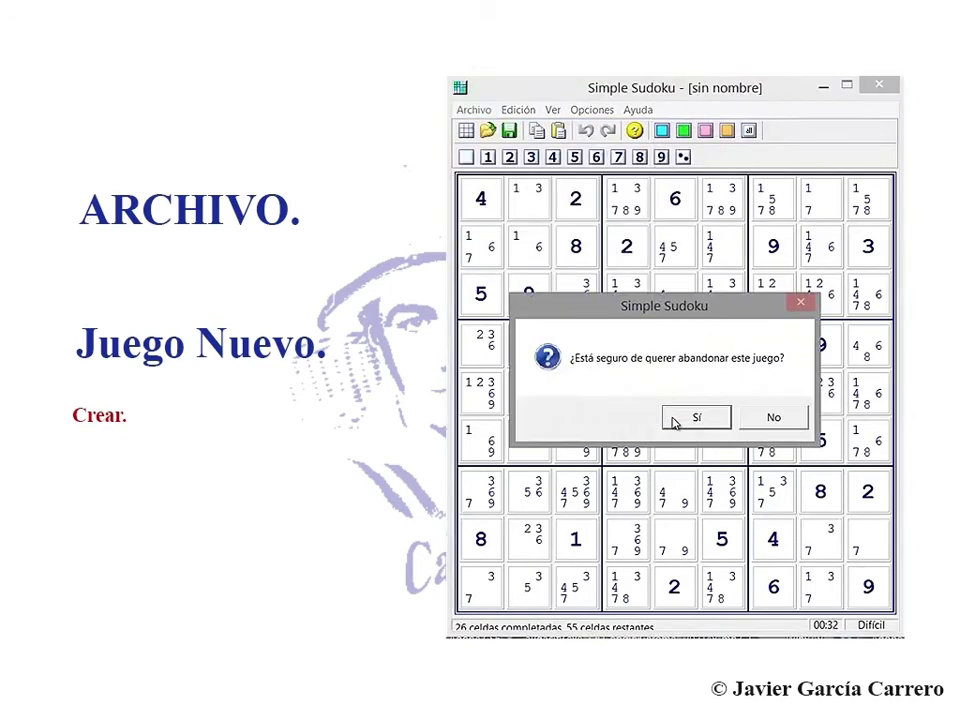
pyautogui.click(674, 422)
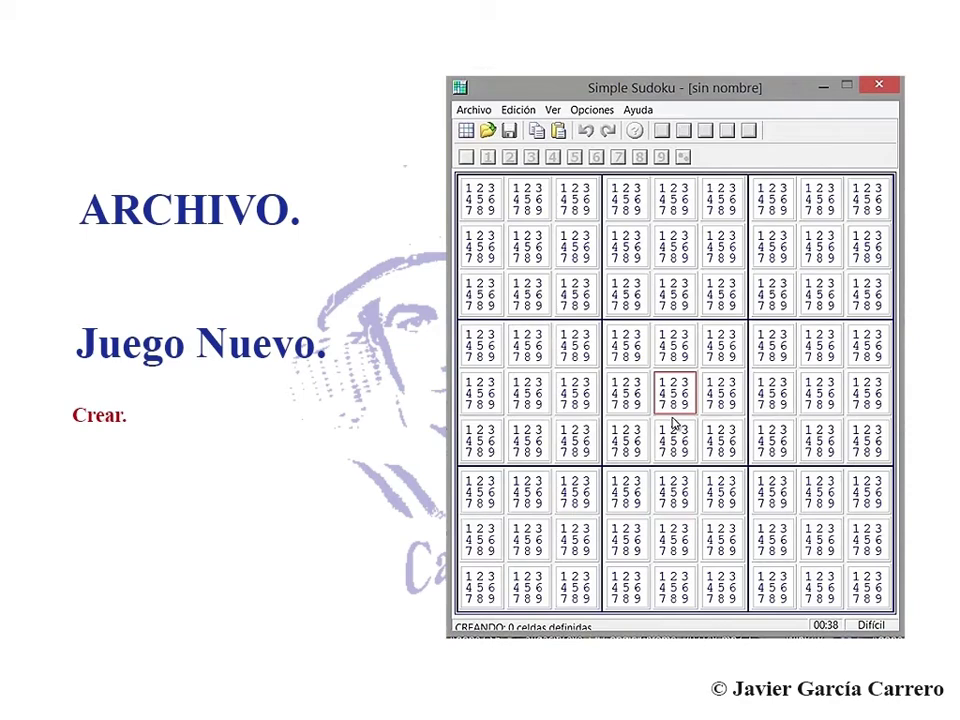
# Step: Write 8 in the first cell of the second row of the empty puzzle
pyautogui.press('Down')
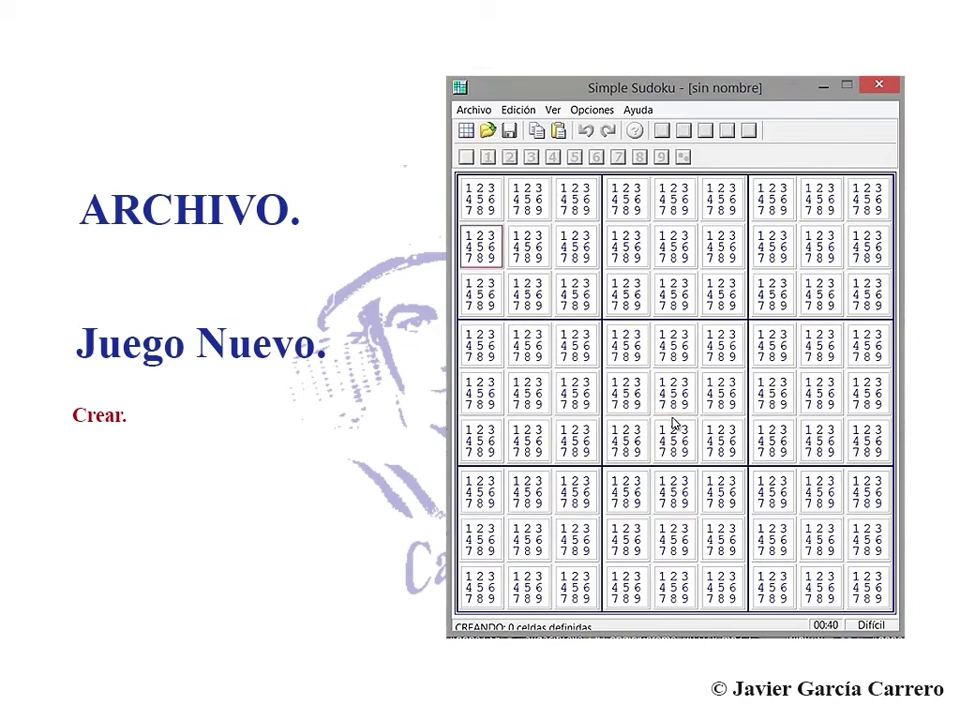
pyautogui.hotkey('shift', 'F10')
pyautogui.press('Down')
pyautogui.press('Down')
pyautogui.press('Down')
pyautogui.press('Down')
pyautogui.press('Down')
pyautogui.press('Down')
pyautogui.press('Down')
pyautogui.press('Down')
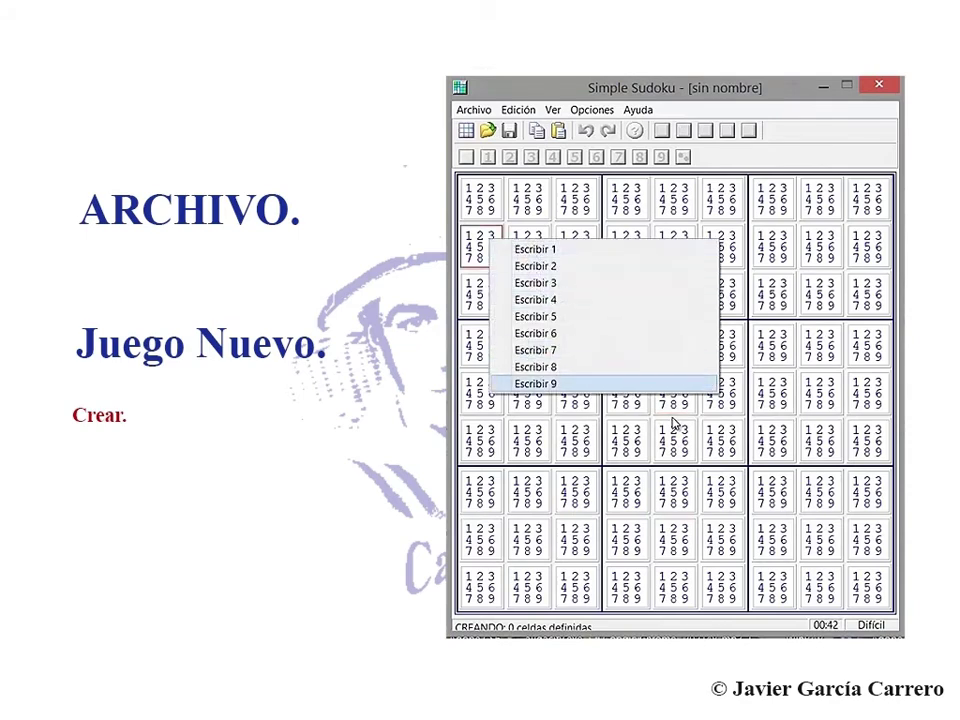
pyautogui.press('Up')
pyautogui.press('Return')
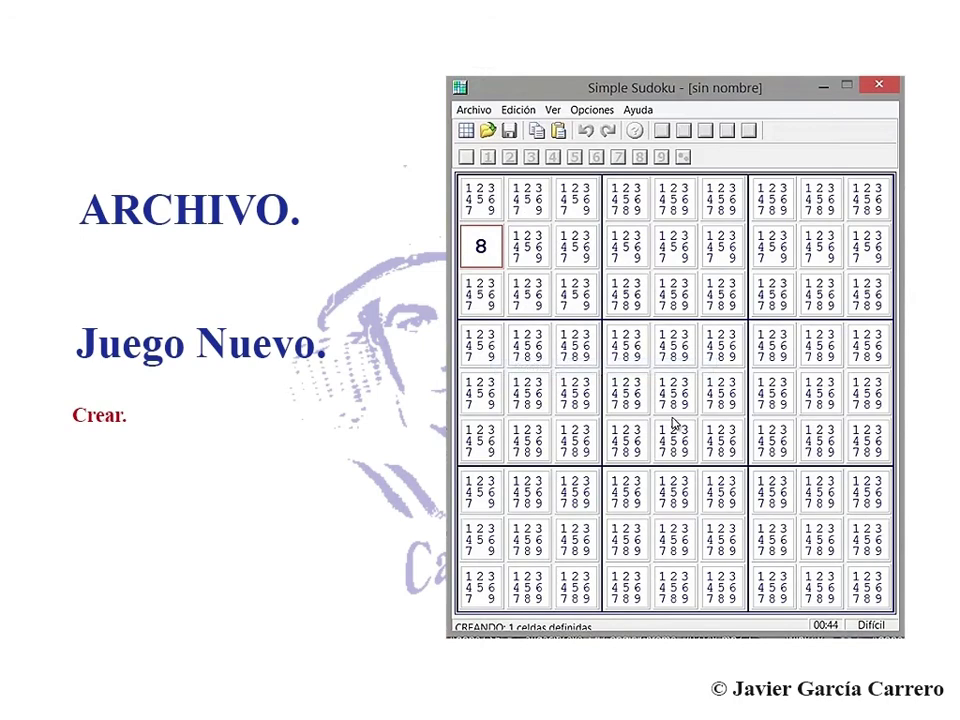
# Step: Write 2 in the second cell of the second row
pyautogui.press('Right')
pyautogui.hotkey('shift', 'F10')
pyautogui.press('Down')
pyautogui.press('Down')
pyautogui.press('Down')
pyautogui.press('Up')
pyautogui.press('Return')
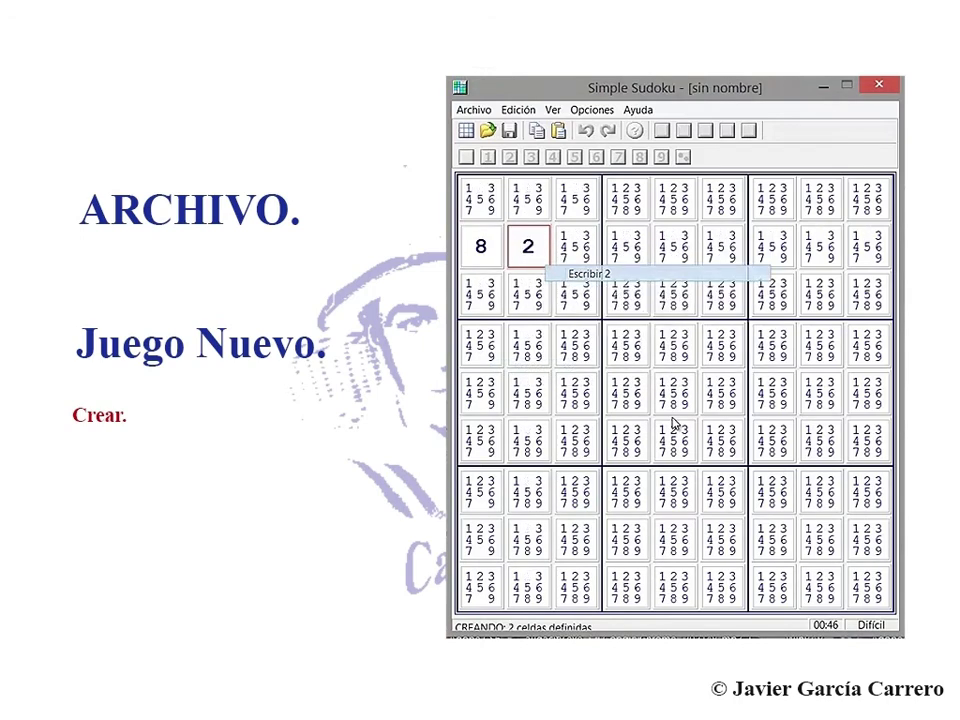
# Step: Write 4 in the third cell of the second row and 5 in the grid's centre cell
pyautogui.press('Right')
pyautogui.hotkey('shift', 'F10')
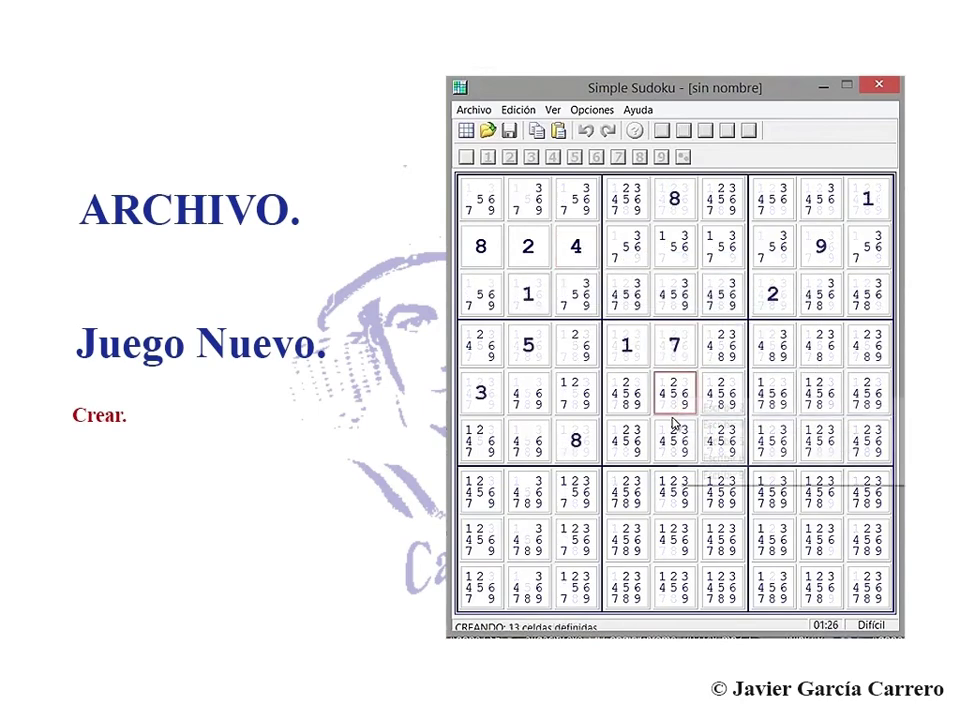
pyautogui.hotkey('shift', 'F10')
pyautogui.press('Down')
pyautogui.press('Down')
pyautogui.press('Down')
pyautogui.press('Return')
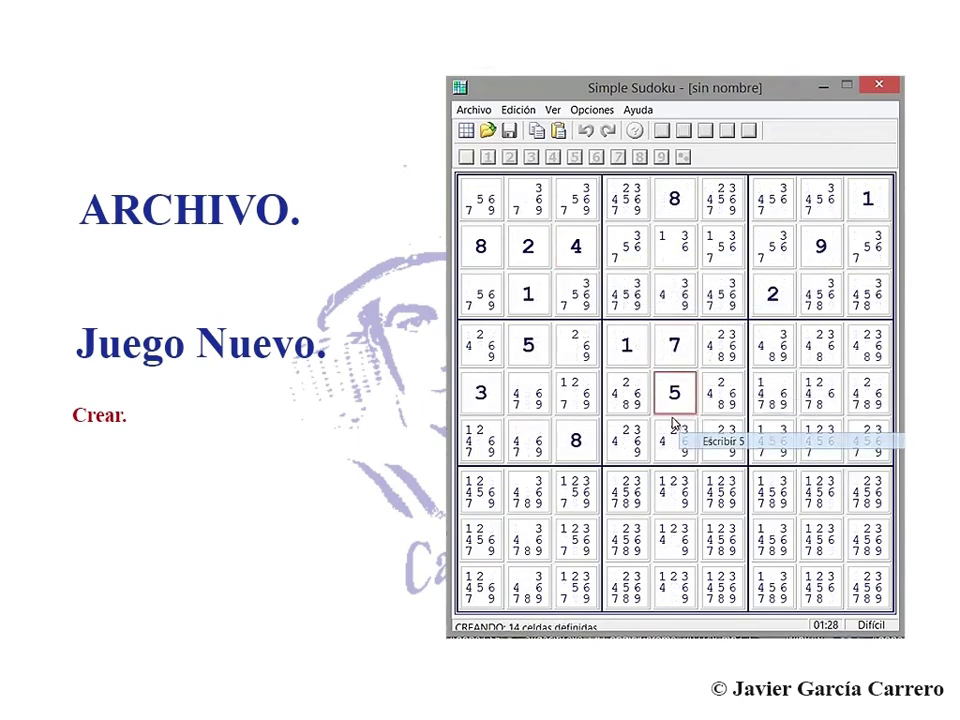
# Step: Write 6 in the fifth cell of the sixth row, directly below the centre cell
pyautogui.press('Down')
pyautogui.hotkey('shift', 'F10')
pyautogui.press('Down')
pyautogui.press('Down')
pyautogui.press('Down')
pyautogui.press('Down')
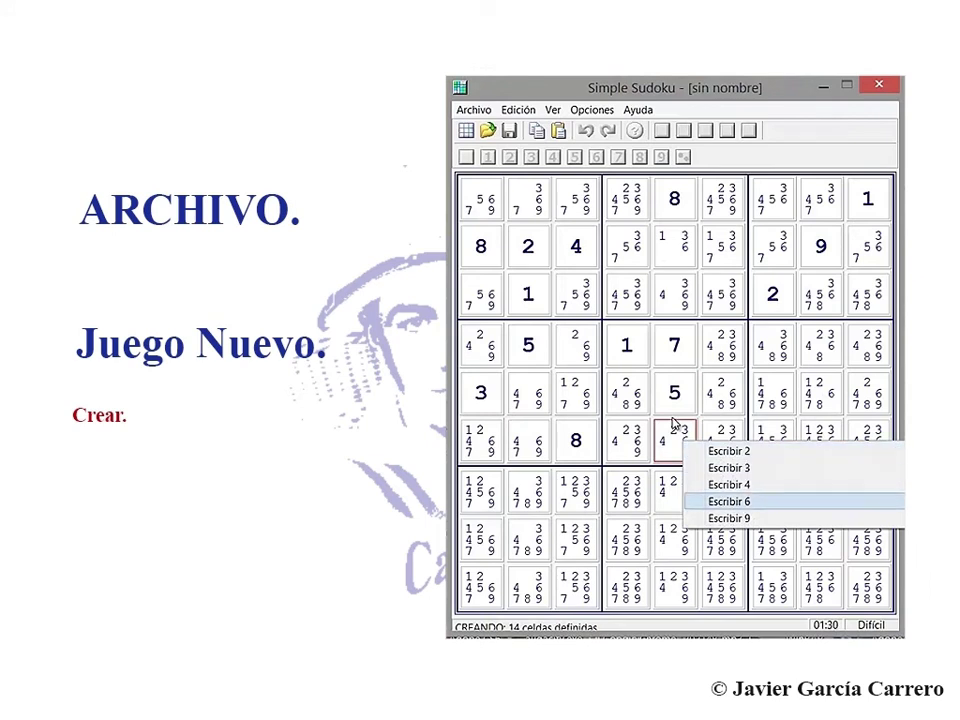
pyautogui.press('Return')
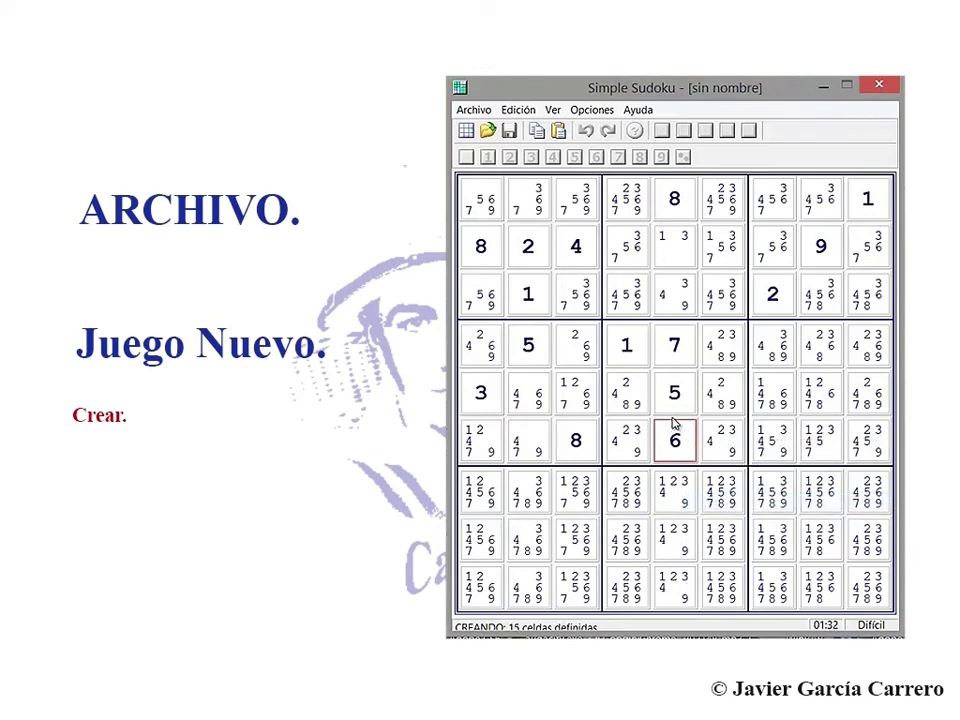
# Step: Write 4 in the sixth cell of the sixth row
pyautogui.press('Right')
pyautogui.hotkey('shift', 'F10')
pyautogui.press('Down')
pyautogui.press('Down')
pyautogui.press('Return')
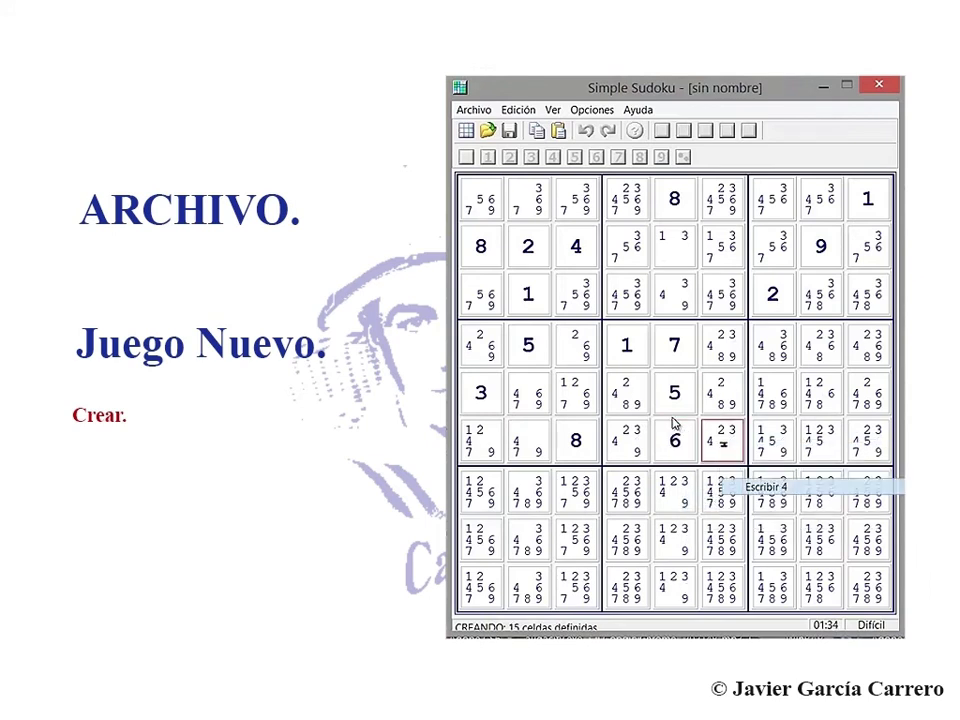
# Step: Write 3 in the seventh cell of the fourth row
pyautogui.press('Up')
pyautogui.press('Up')
pyautogui.press('Right')
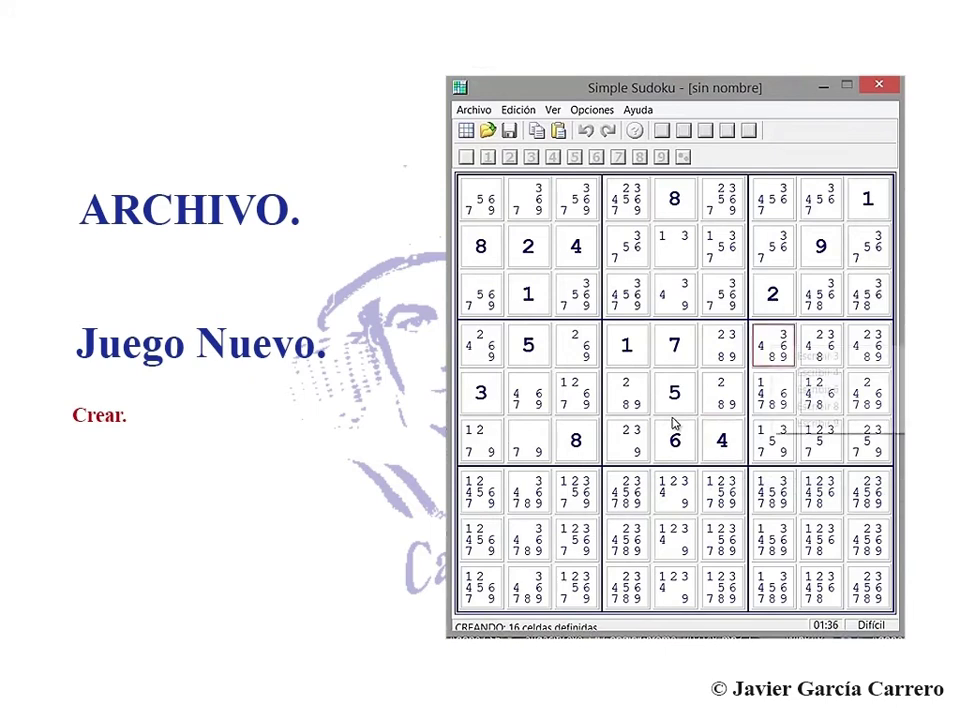
pyautogui.hotkey('shift', 'F10')
pyautogui.press('Down')
pyautogui.press('Up')
pyautogui.press('Return')
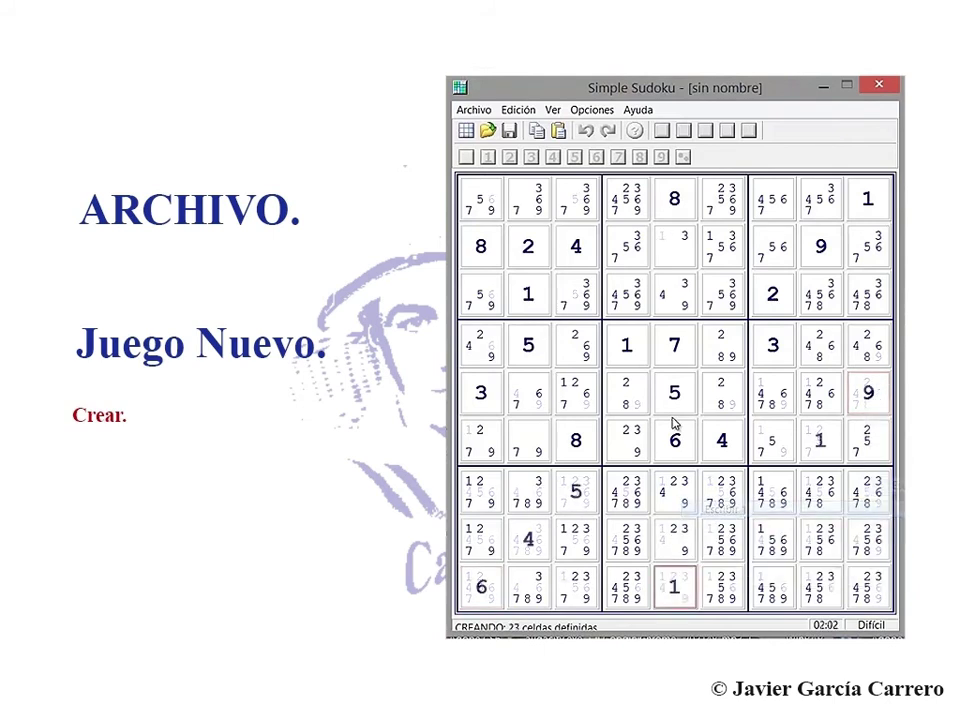
# Step: Write 3 in the eighth cell of the seventh row
pyautogui.press('Up')
pyautogui.press('Up')
pyautogui.press('Right')
pyautogui.press('Right')
pyautogui.press('Right')
pyautogui.press('Menu')
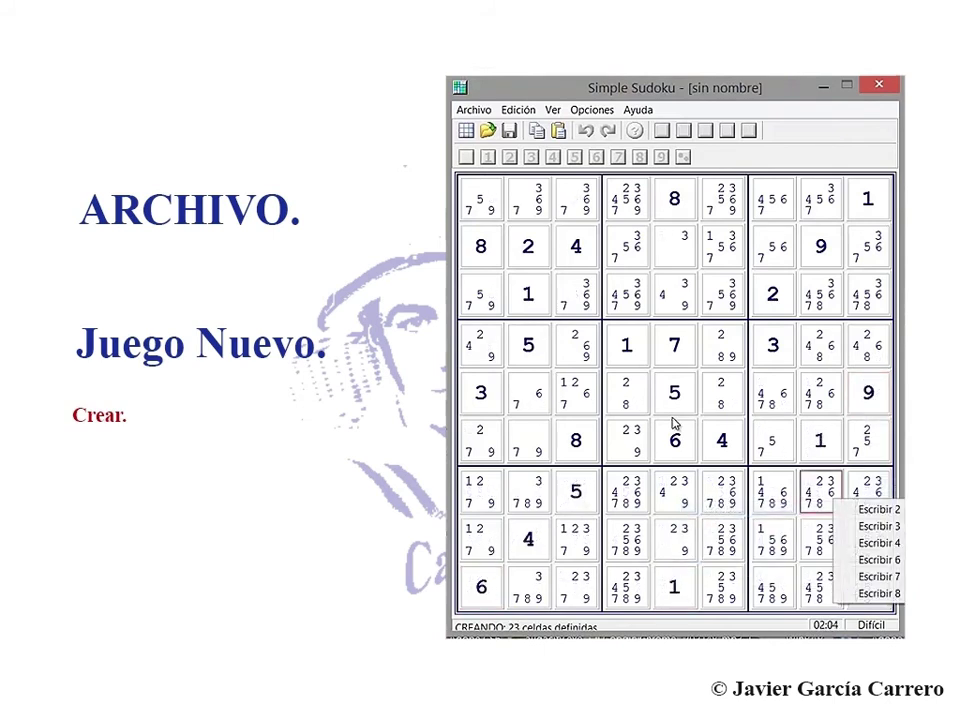
pyautogui.press('Down')
pyautogui.press('Return')
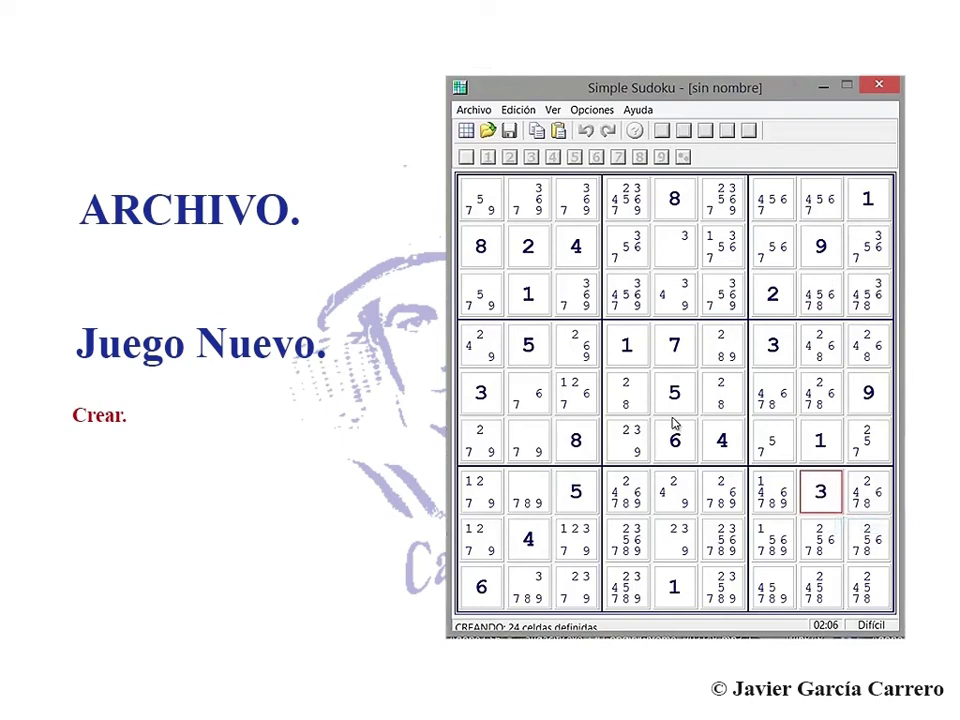
# Step: Write 8 in the seventh cell of the eighth row
pyautogui.press('Down')
pyautogui.press('Left')
pyautogui.press('Menu')
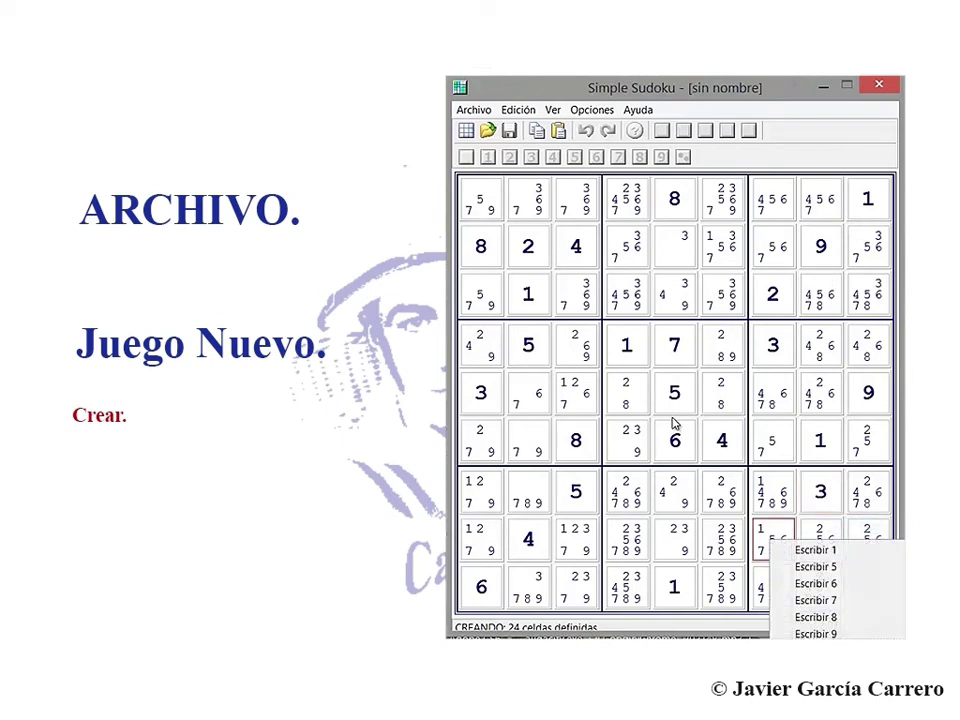
pyautogui.press('Down')
pyautogui.press('Down')
pyautogui.press('Down')
pyautogui.press('Down')
pyautogui.press('Return')
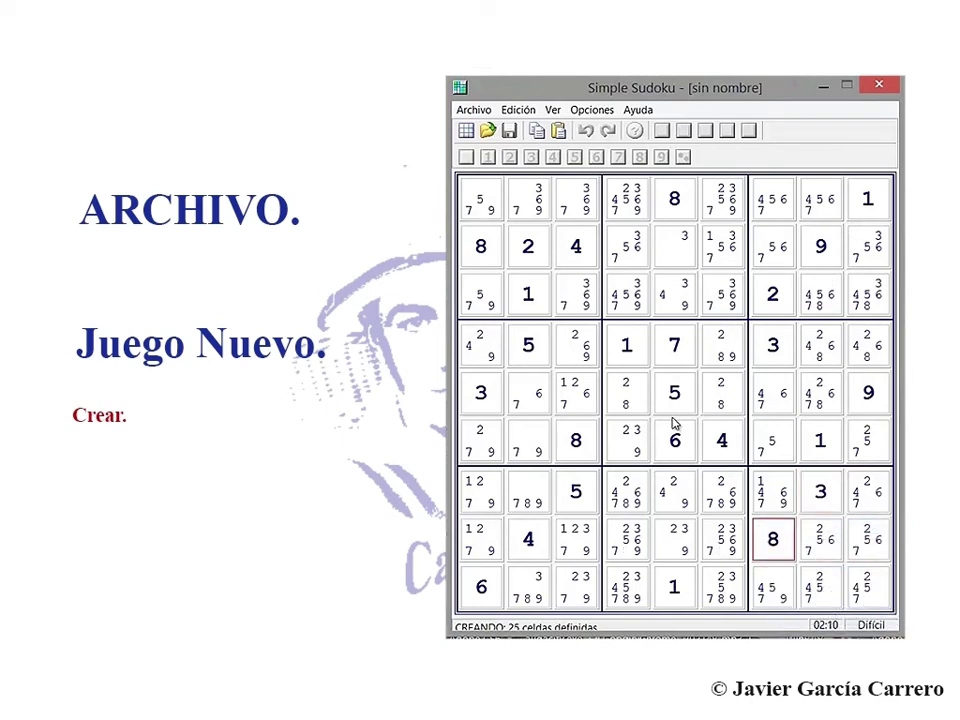
# Step: Write 7 in the eighth cell of the eighth row
pyautogui.press('Right')
pyautogui.press('Menu')
pyautogui.press('Down')
pyautogui.press('Down')
pyautogui.press('Down')
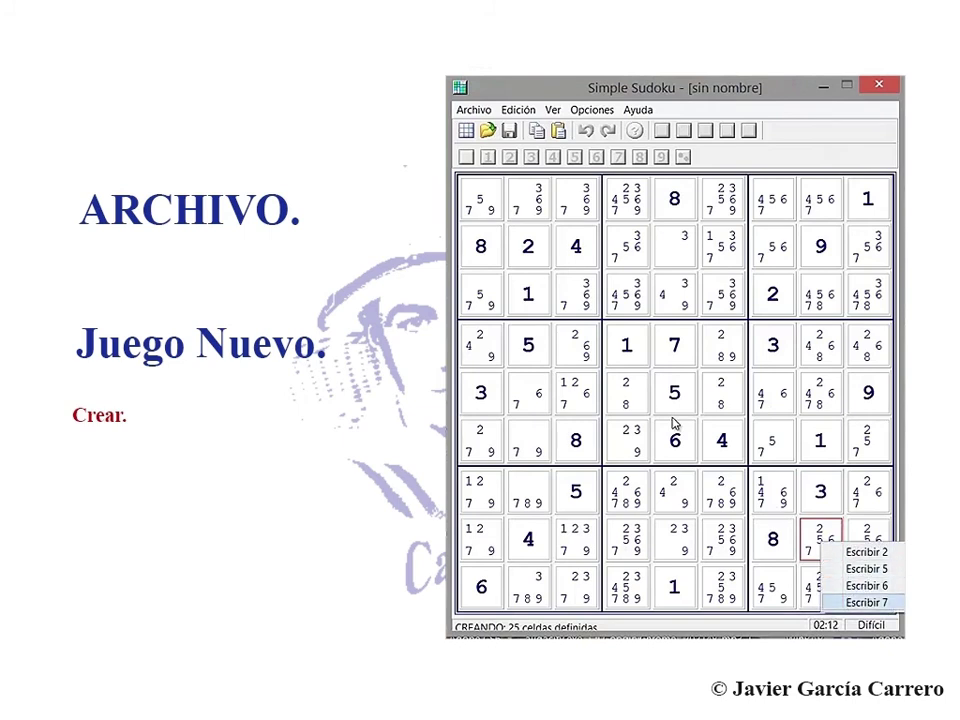
pyautogui.press('Return')
# Step: Write 6 in the last cell of the eighth row
pyautogui.press('Right')
pyautogui.press('Menu')
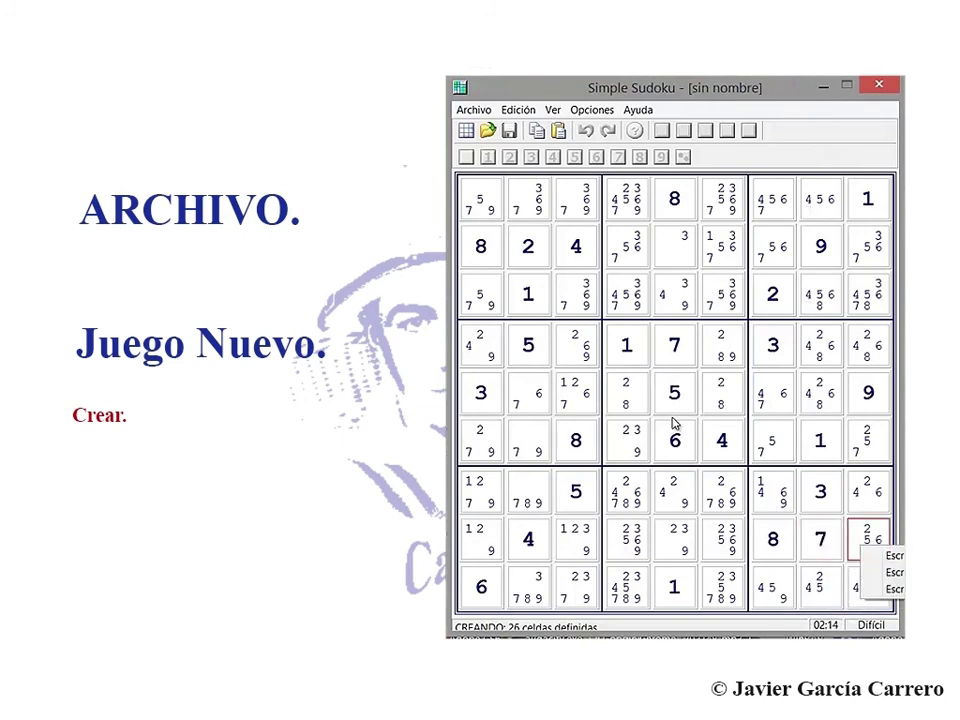
pyautogui.press('Down')
pyautogui.press('Down')
pyautogui.press('Down')
pyautogui.press('Return')
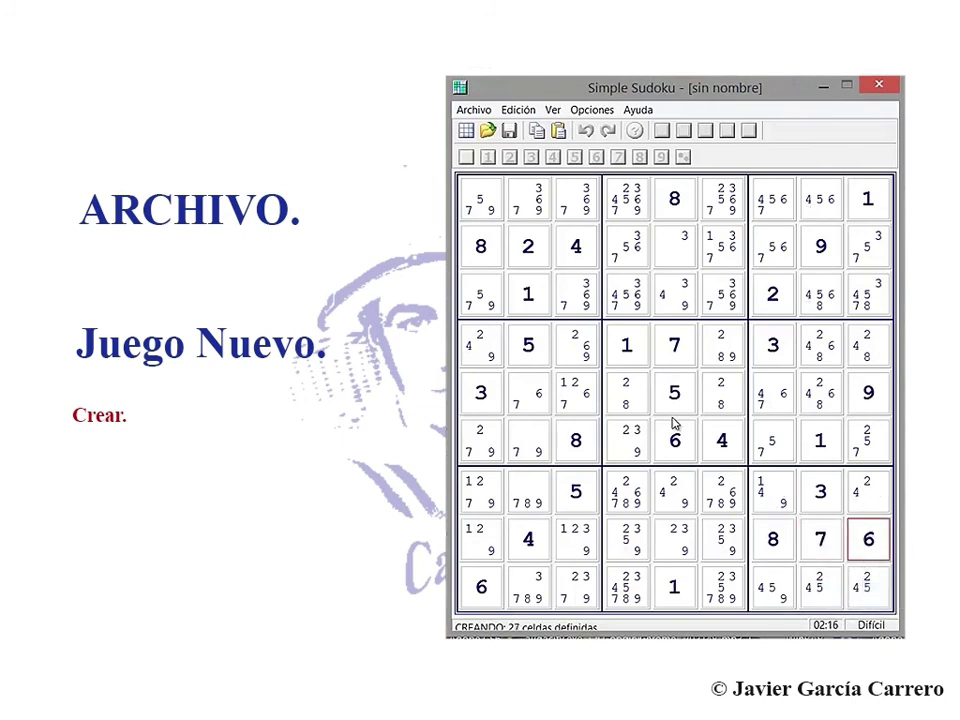
# Step: Finish creating the puzzle and start playing it with the Empezar option
pyautogui.press('alt')
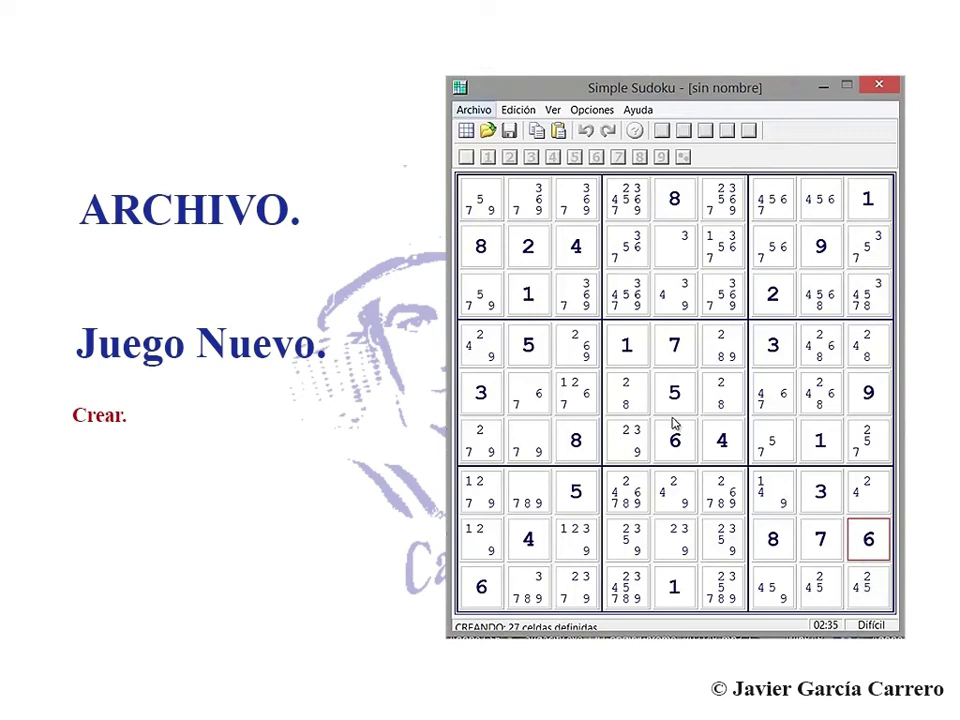
pyautogui.click(474, 110)
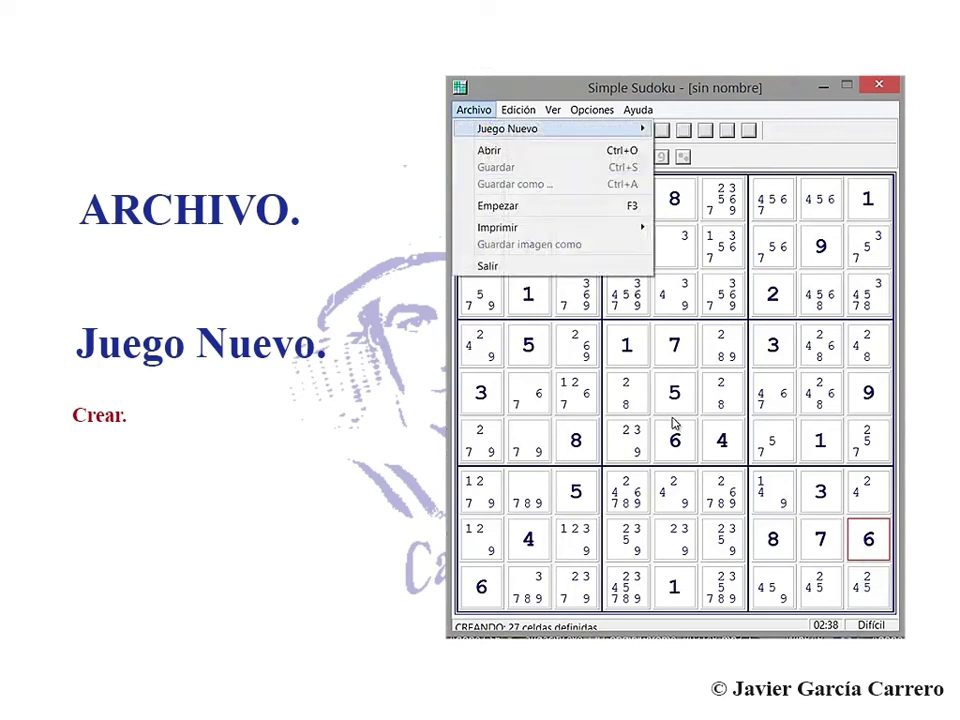
pyautogui.moveTo(508, 129)
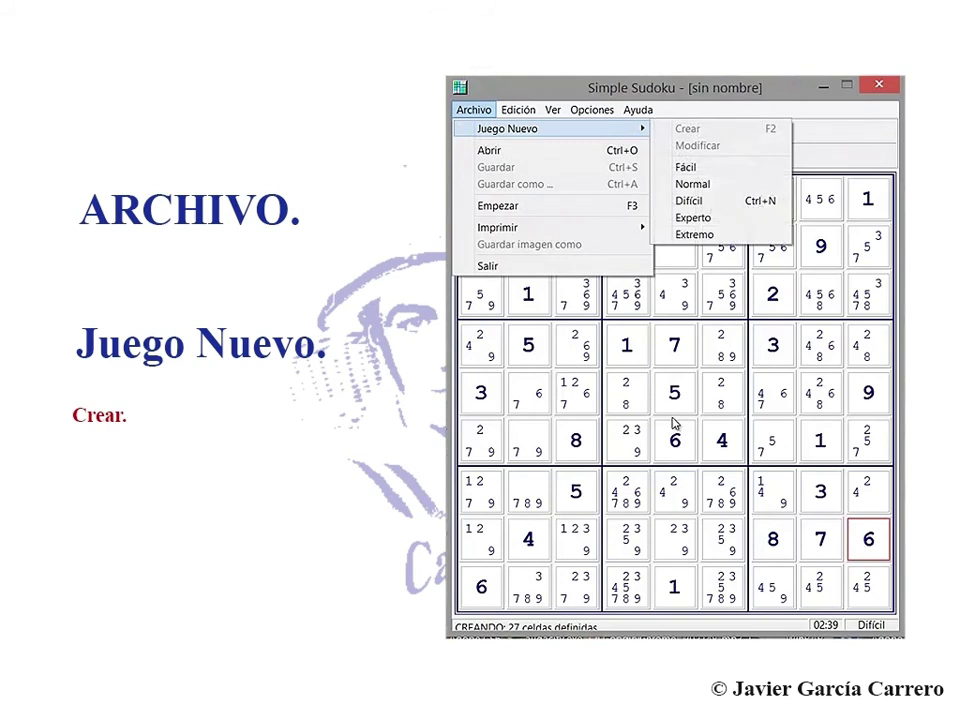
pyautogui.click(497, 205)
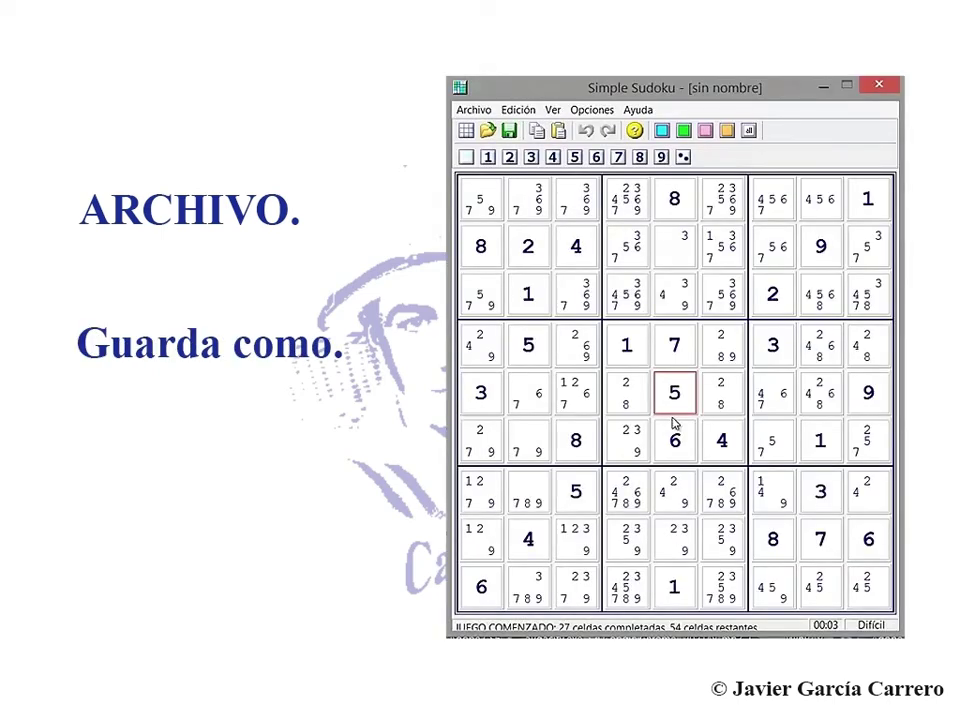
# Step: Start saving the custom game under a new name with Guardar como
pyautogui.hotkey('alt', 'a')
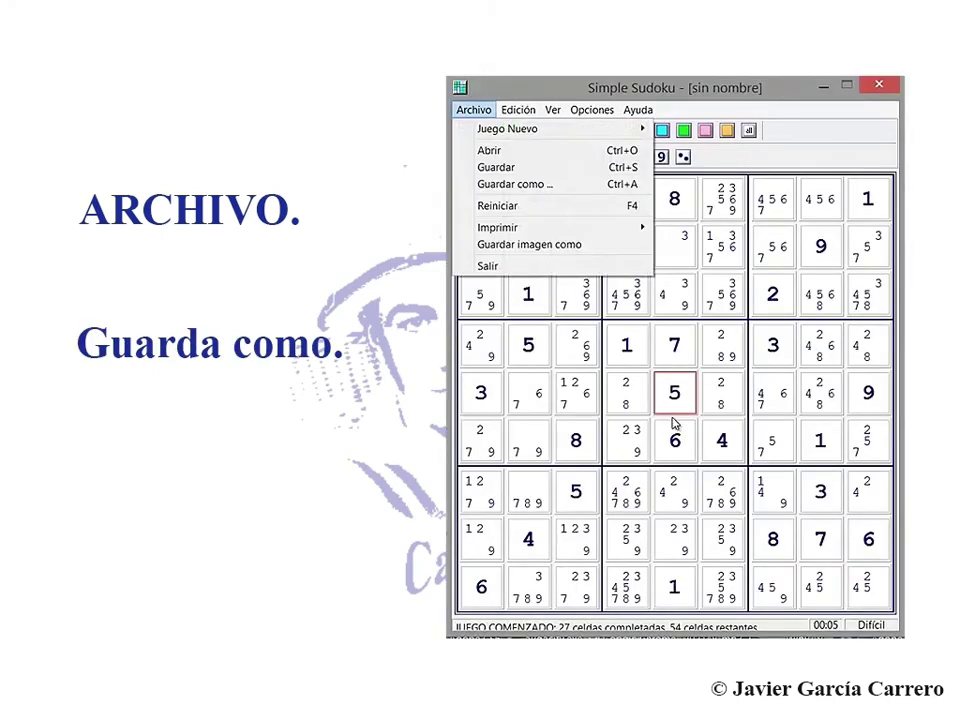
pyautogui.press('Down')
pyautogui.press('Down')
pyautogui.press('Down')
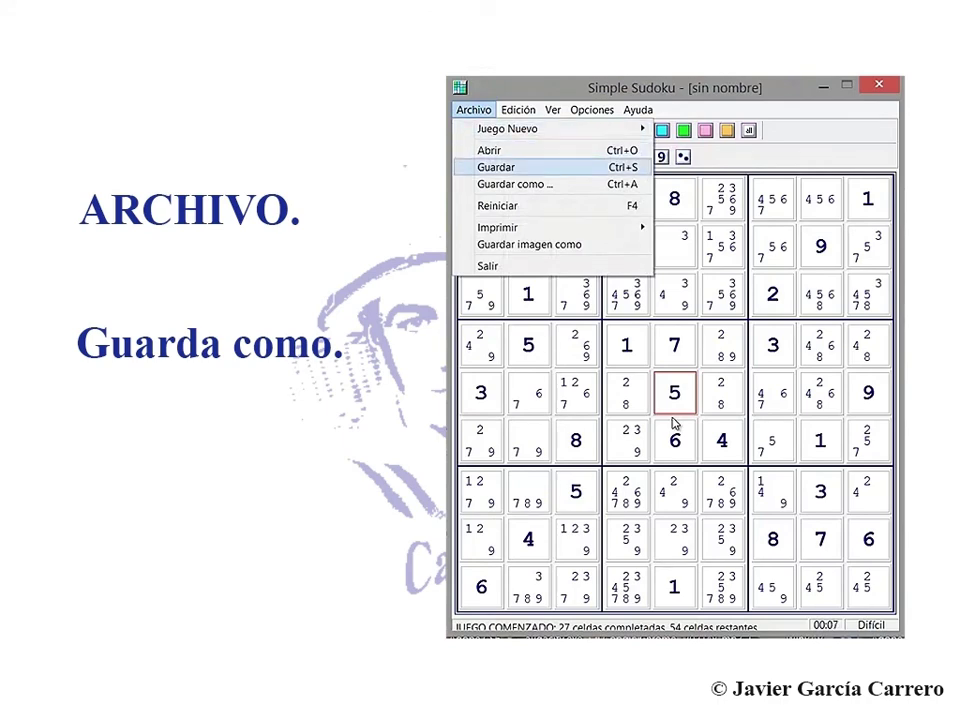
pyautogui.press('Down')
pyautogui.press('Return')
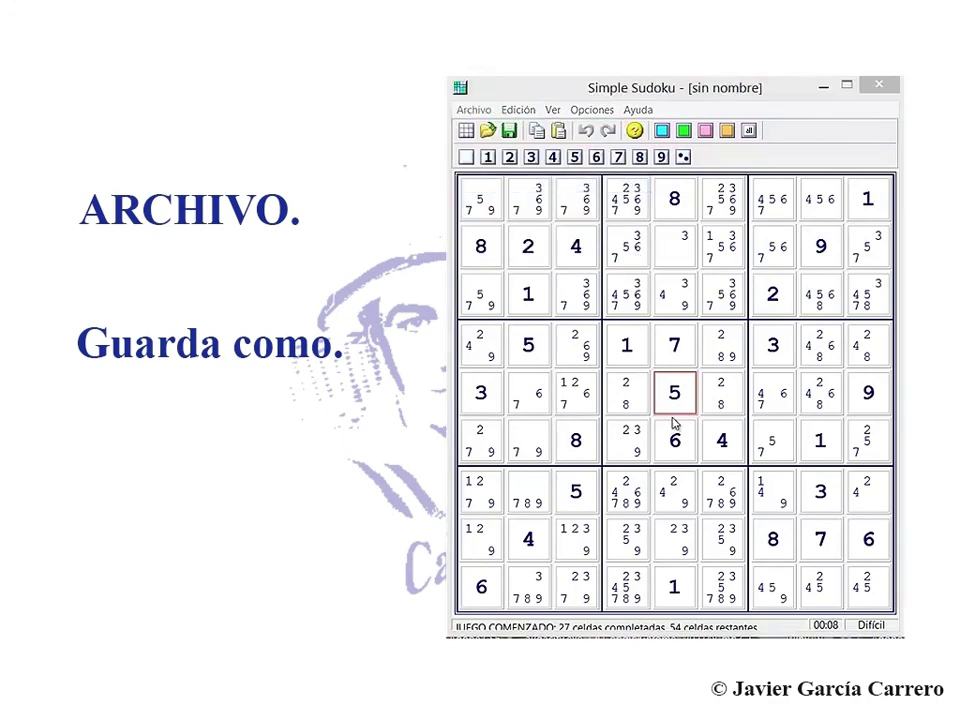
# Step: Create a new folder named tumba inside the Simple Sudoku folder
pyautogui.press('Tab')
pyautogui.press('Right')
pyautogui.press('Right')
pyautogui.press('Right')
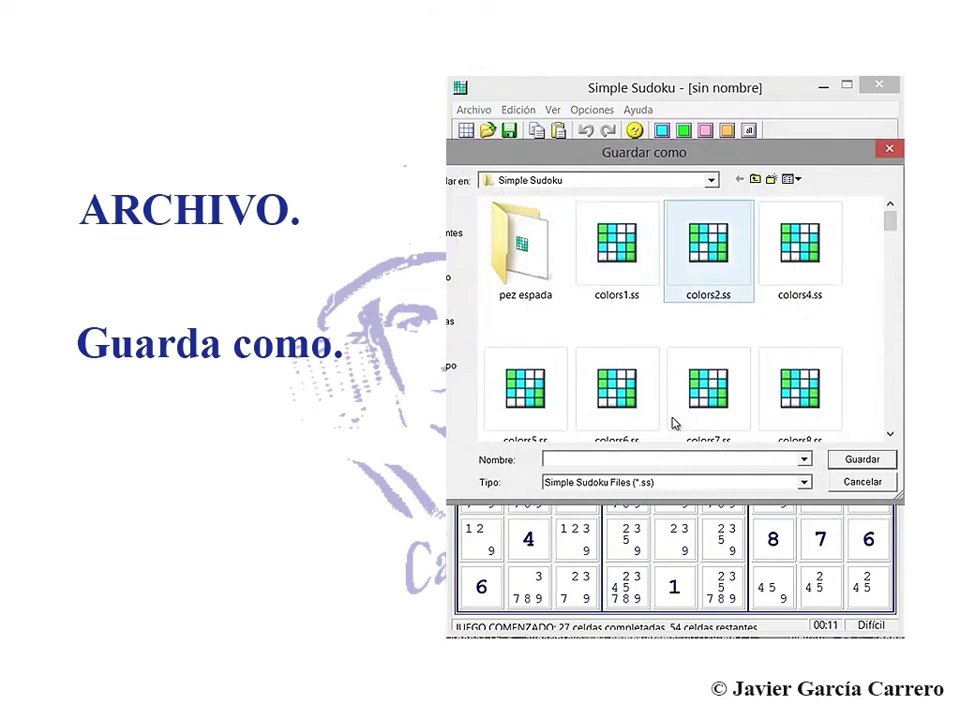
pyautogui.hotkey('ctrl', 'shift', 'n')
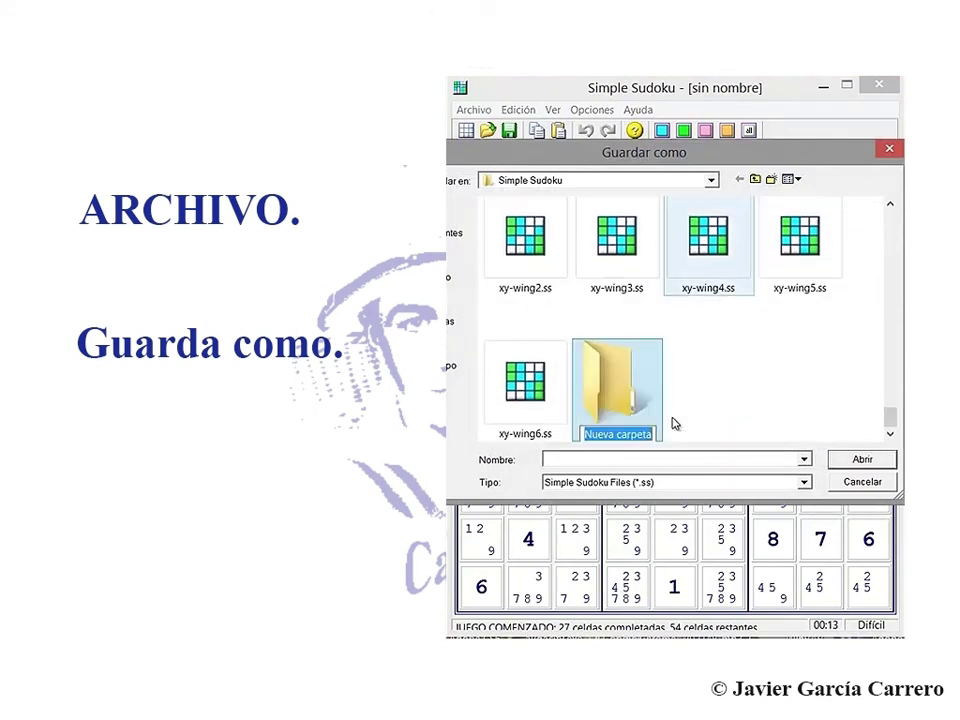
pyautogui.write('tum')
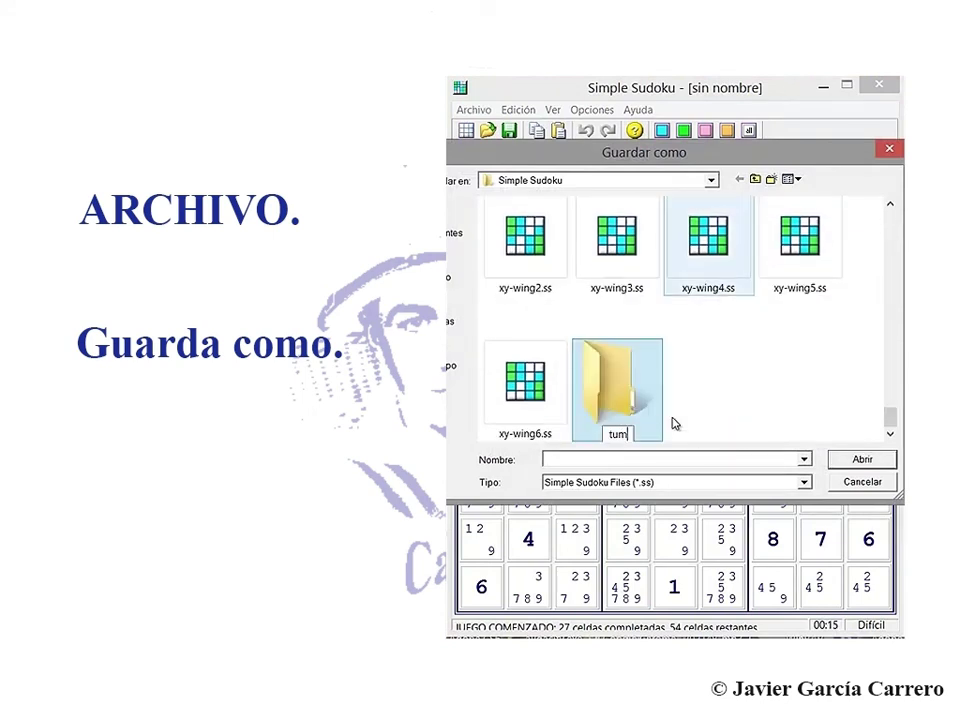
pyautogui.write('ba')
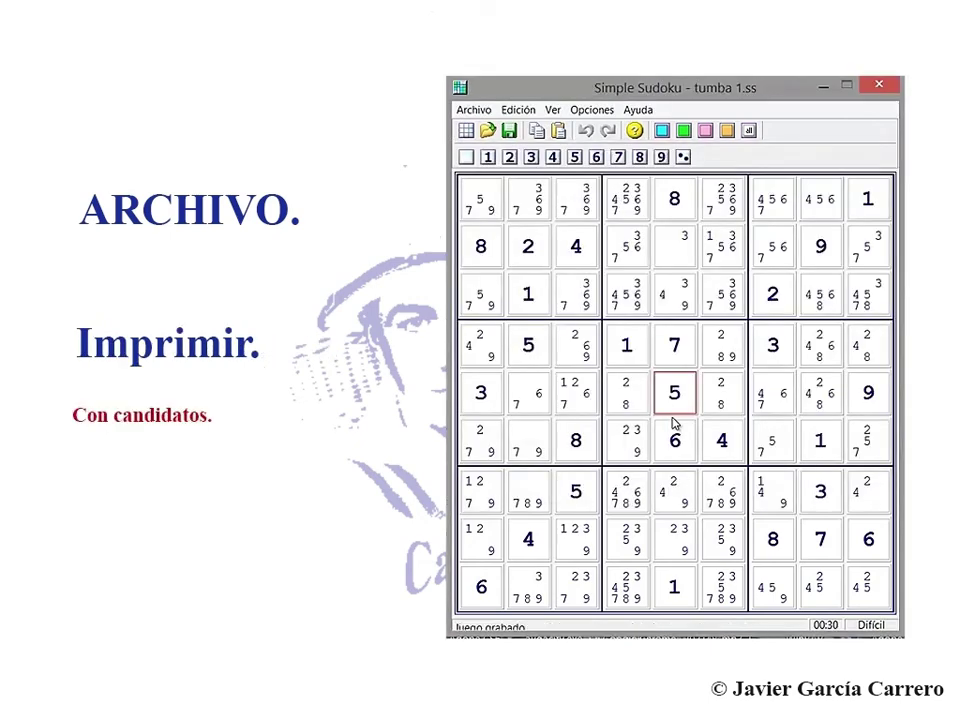
# Step: Show the Imprimir options for the saved puzzle and highlight En blanco
pyautogui.hotkey('alt', 'a')
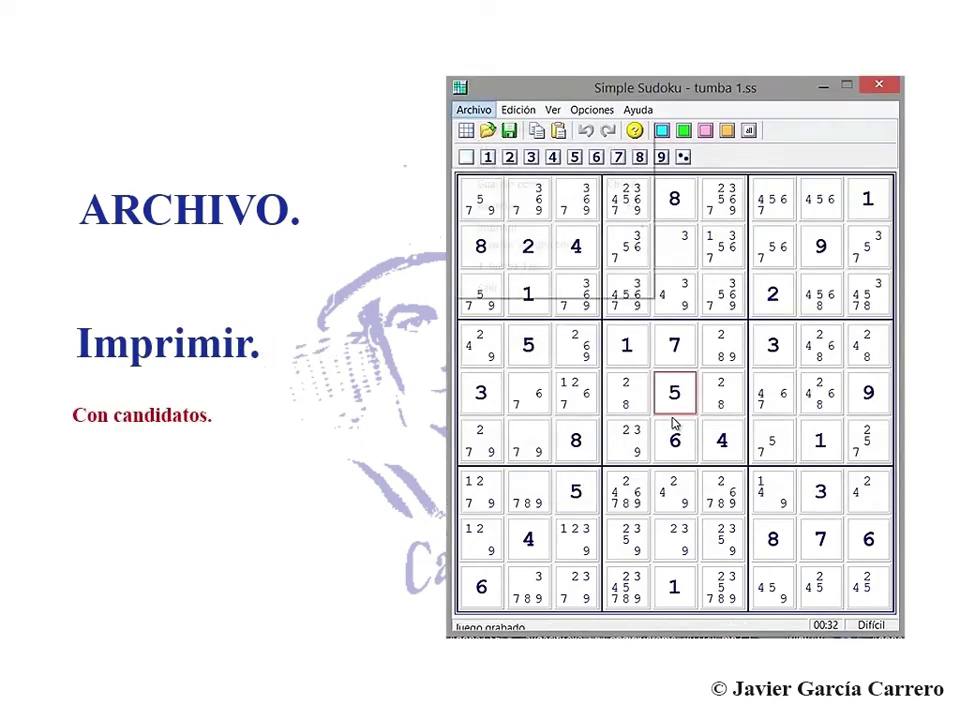
pyautogui.press('Down')
pyautogui.press('Down')
pyautogui.press('Down')
pyautogui.press('Down')
pyautogui.press('Down')
pyautogui.press('Down')
pyautogui.press('Right')
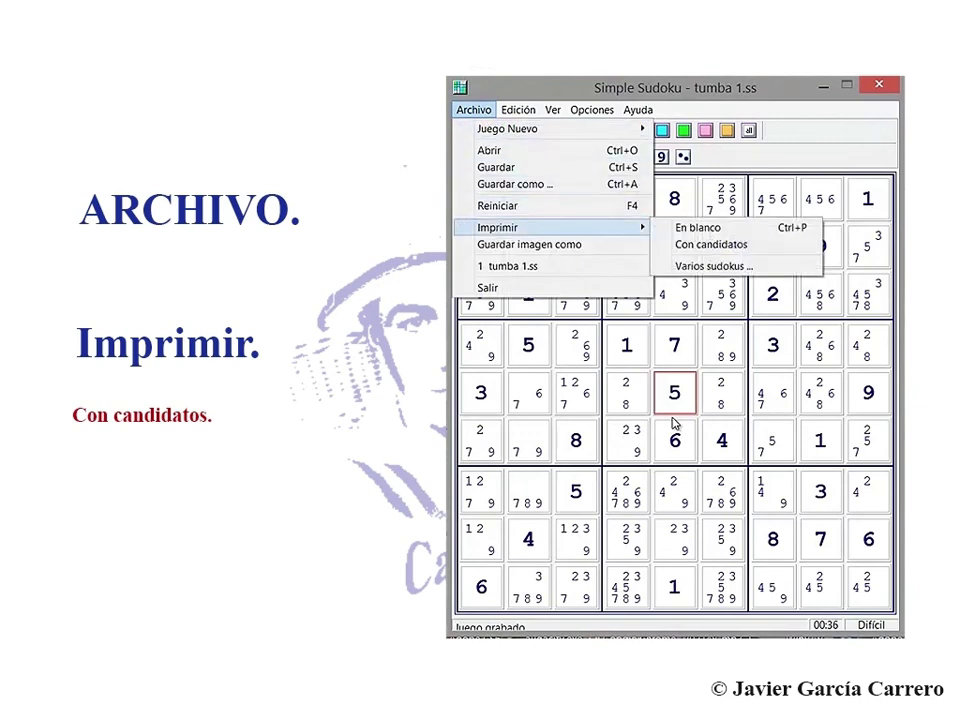
pyautogui.press('Down')
pyautogui.press('Up')
pyautogui.press('Right')
pyautogui.press('Right')
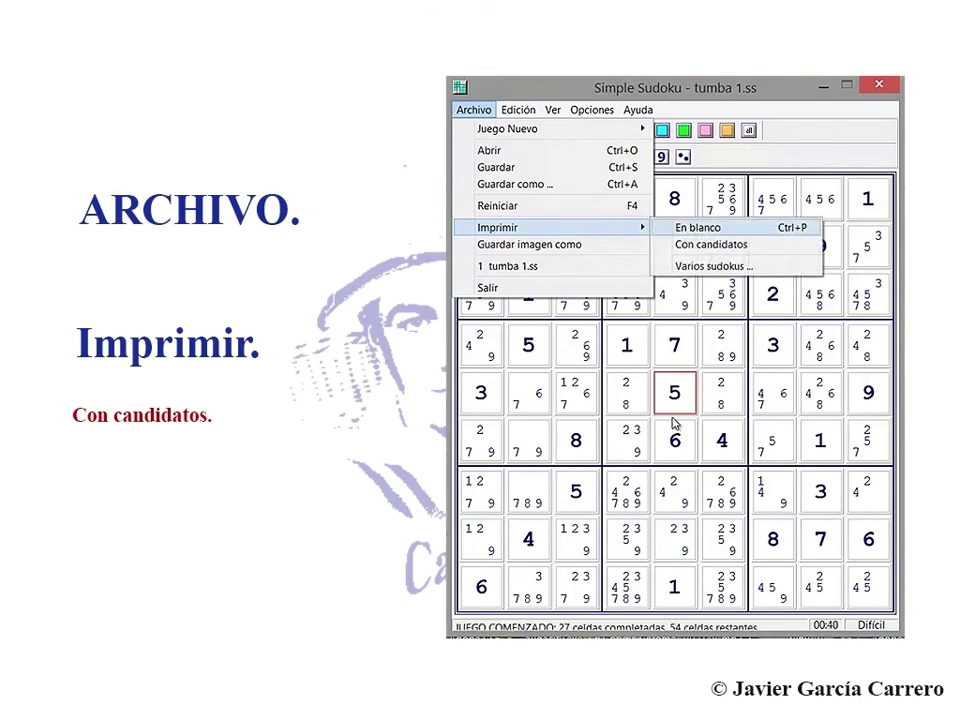